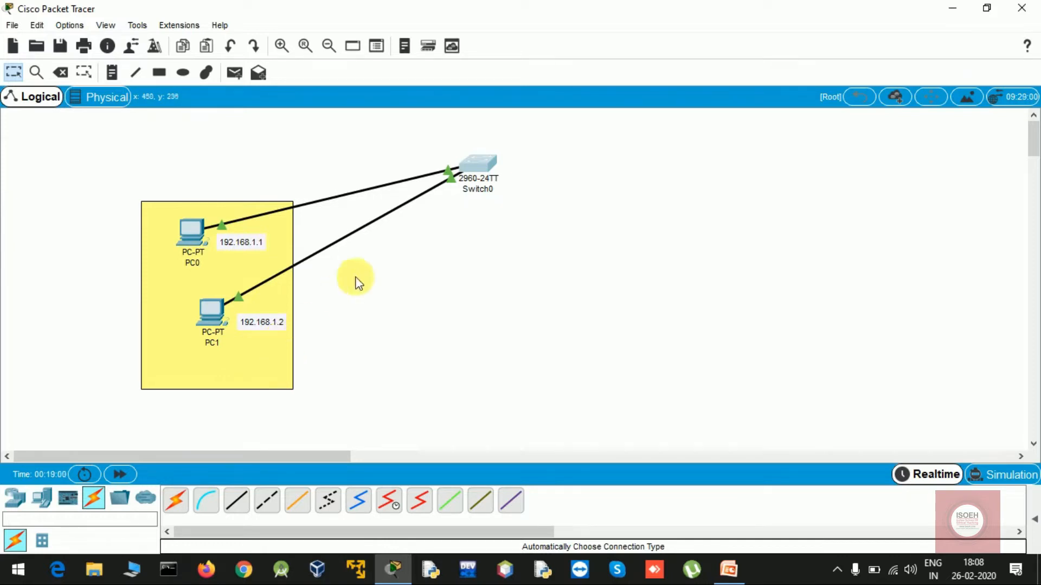
Open Switch0's command line and enter global configuration mode with the commands en and conf t.
{"action": "left_click", "coordinate": [481, 167]}
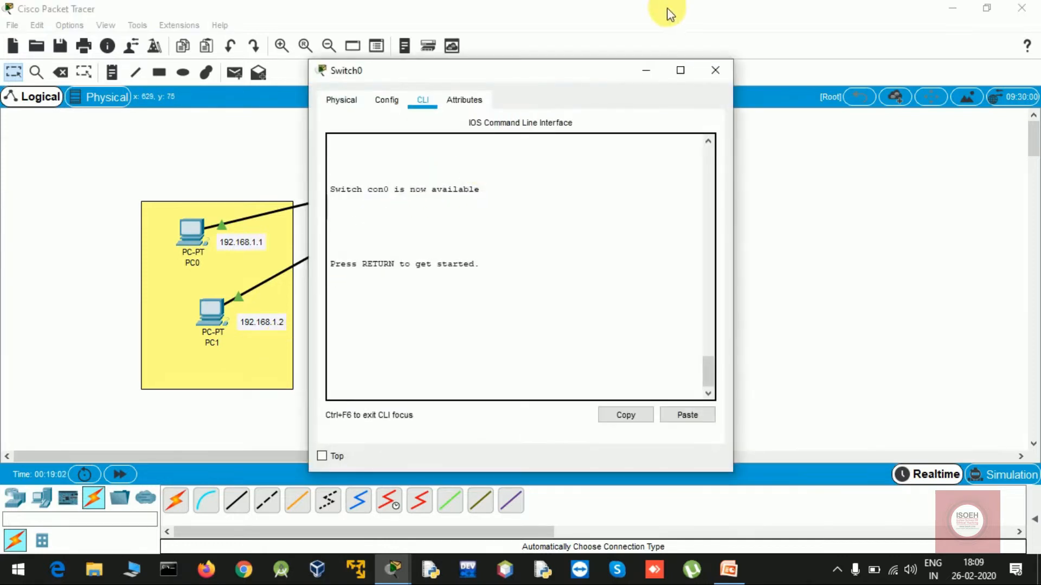
{"action": "left_click_drag", "start_coordinate": [562, 80], "coordinate": [648, 75]}
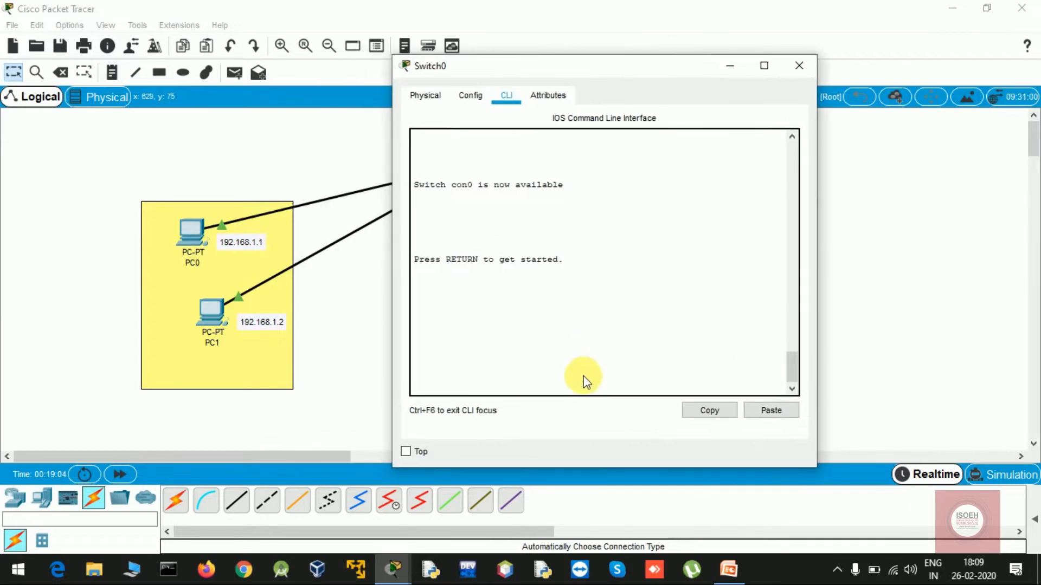
{"action": "key", "text": "Return"}
{"action": "key", "text": "Return"}
{"action": "type", "text": "en"}
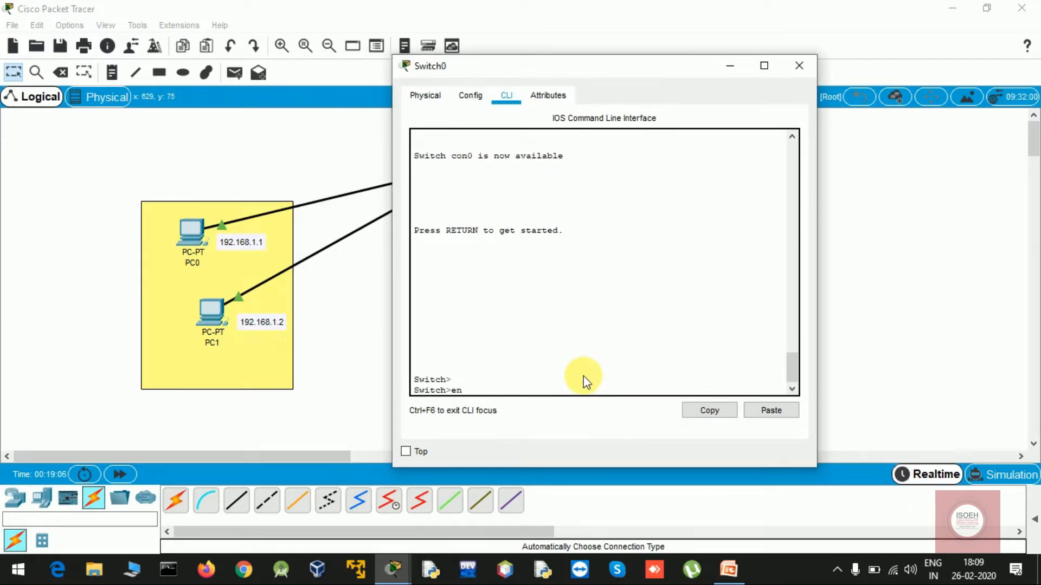
{"action": "key", "text": "Return"}
{"action": "key", "text": "Return"}
{"action": "key", "text": "Return"}
{"action": "type", "text": "conf t"}
{"action": "key", "text": "Return"}
{"action": "key", "text": "Return"}
{"action": "key", "text": "Return"}
List the switch's VLANs with do sh vlan and examine the default VLAN, its ports and the reserved VLANs.
{"action": "type", "text": "do sh vlan"}
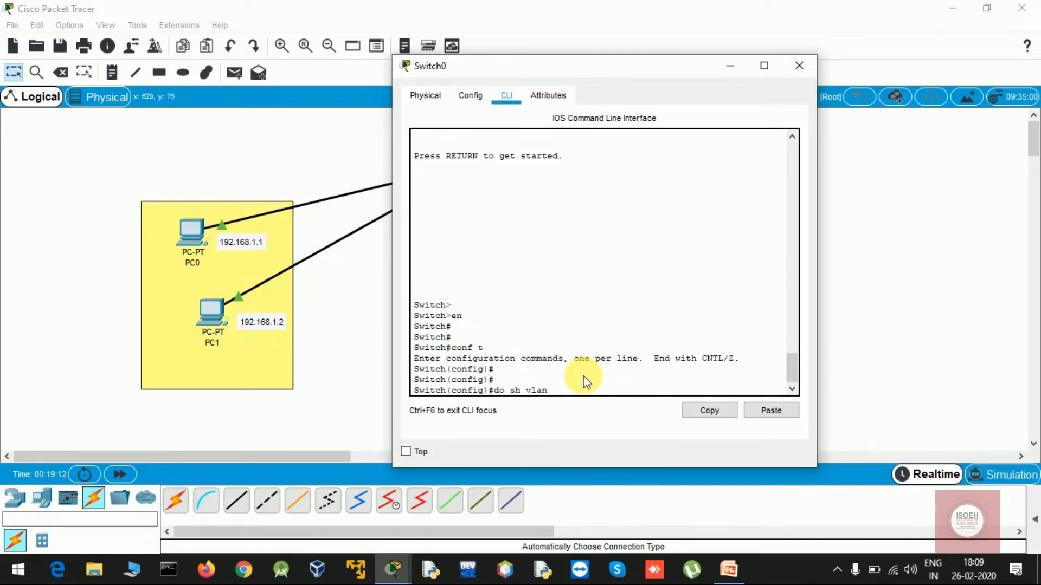
{"action": "key", "text": "Return"}
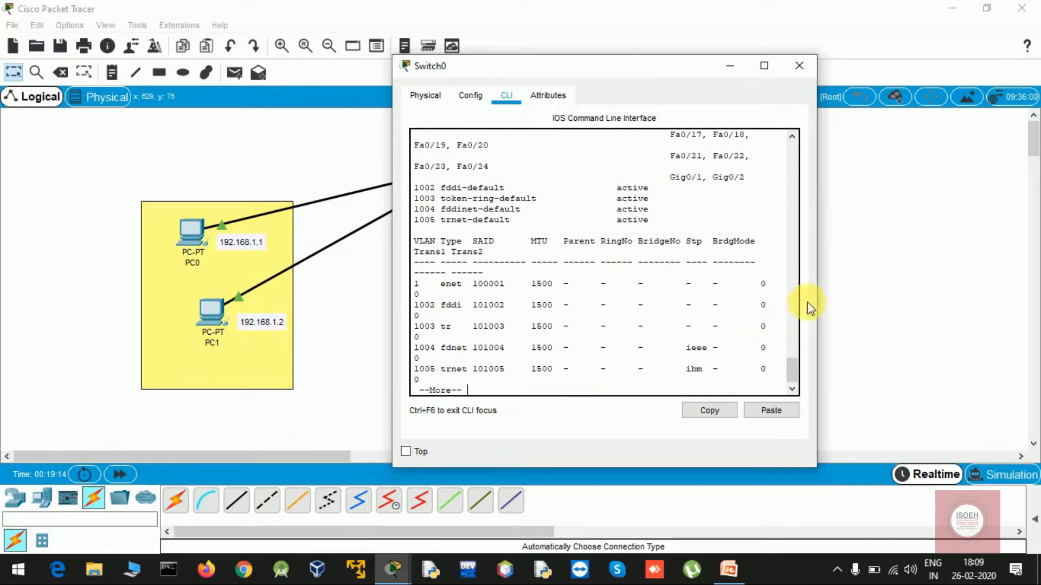
{"action": "left_click_drag", "start_coordinate": [821, 297], "coordinate": [1004, 283]}
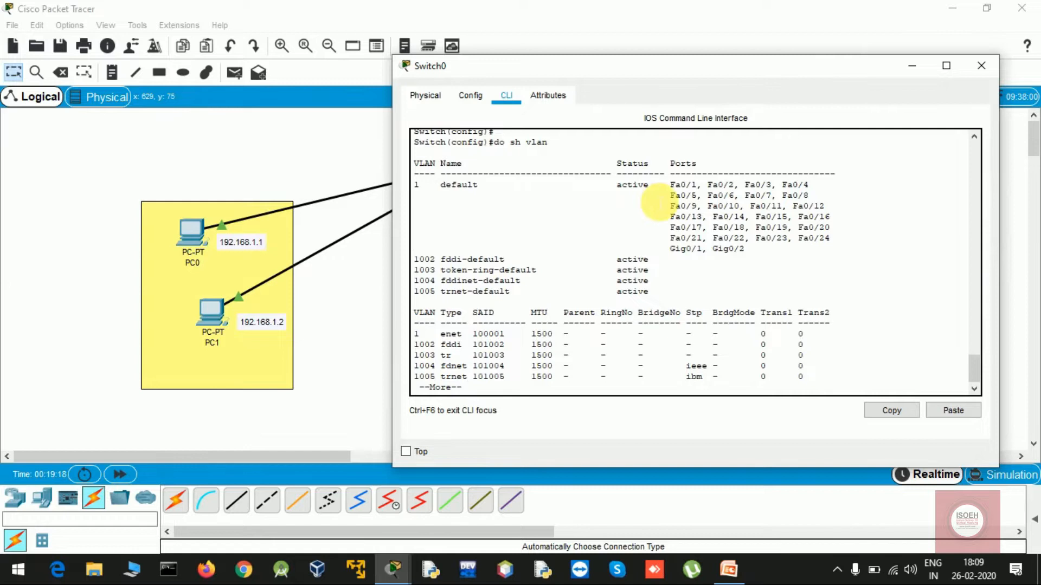
{"action": "left_click_drag", "start_coordinate": [666, 183], "coordinate": [767, 255]}
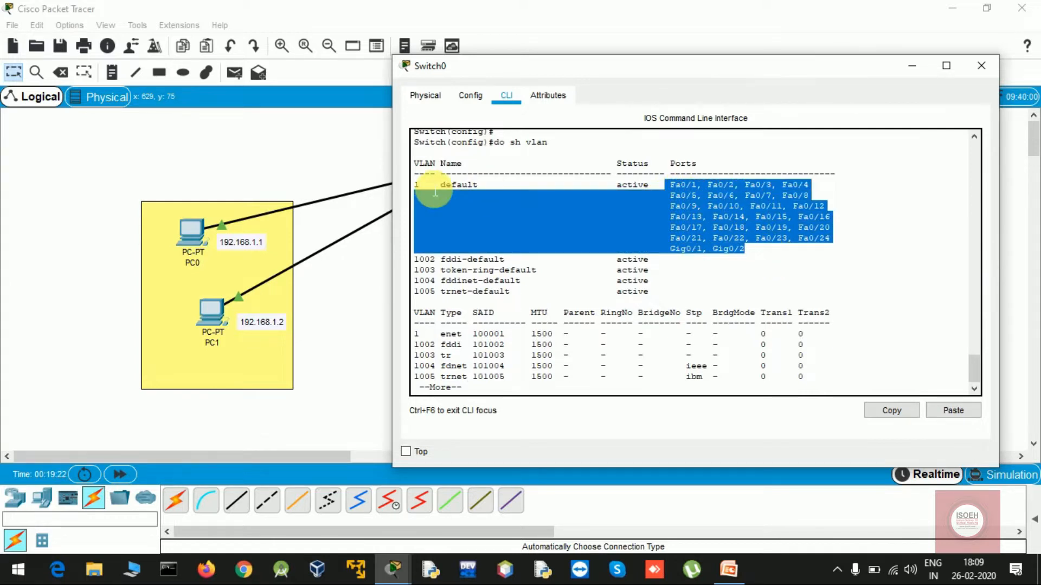
{"action": "double_click", "coordinate": [417, 184]}
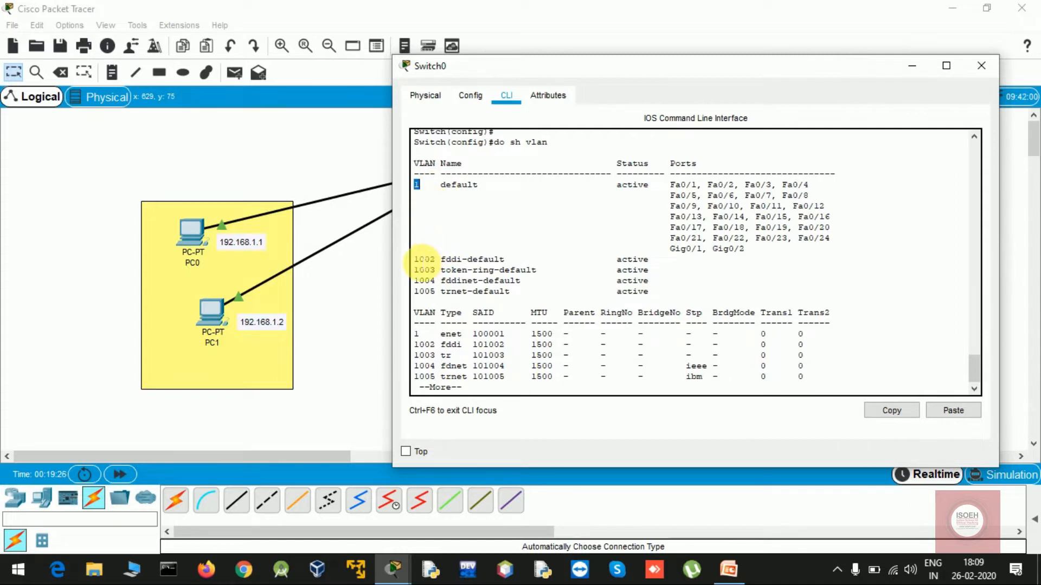
{"action": "left_click_drag", "start_coordinate": [415, 259], "coordinate": [661, 297]}
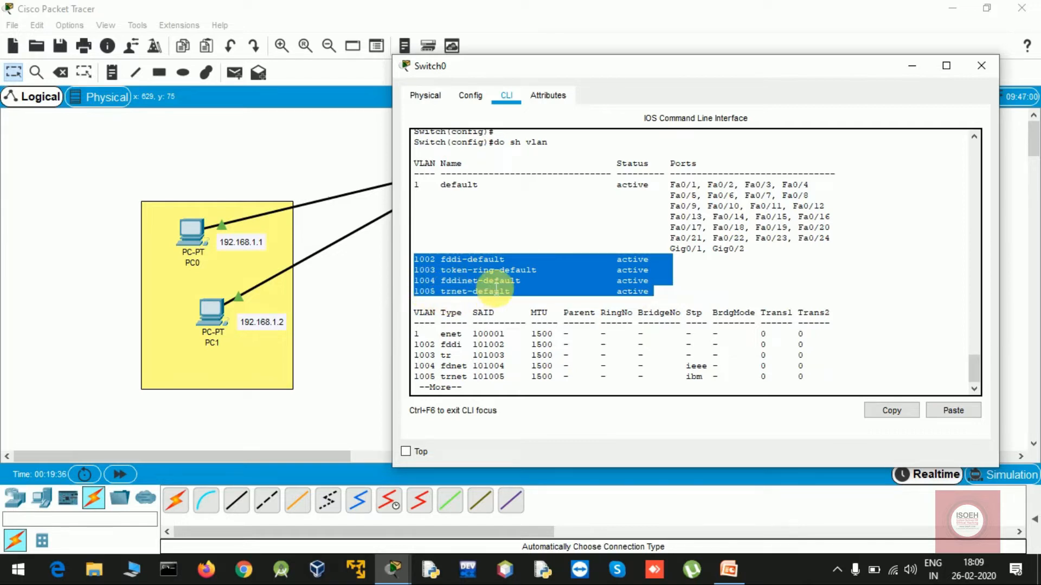
{"action": "left_click", "coordinate": [430, 196]}
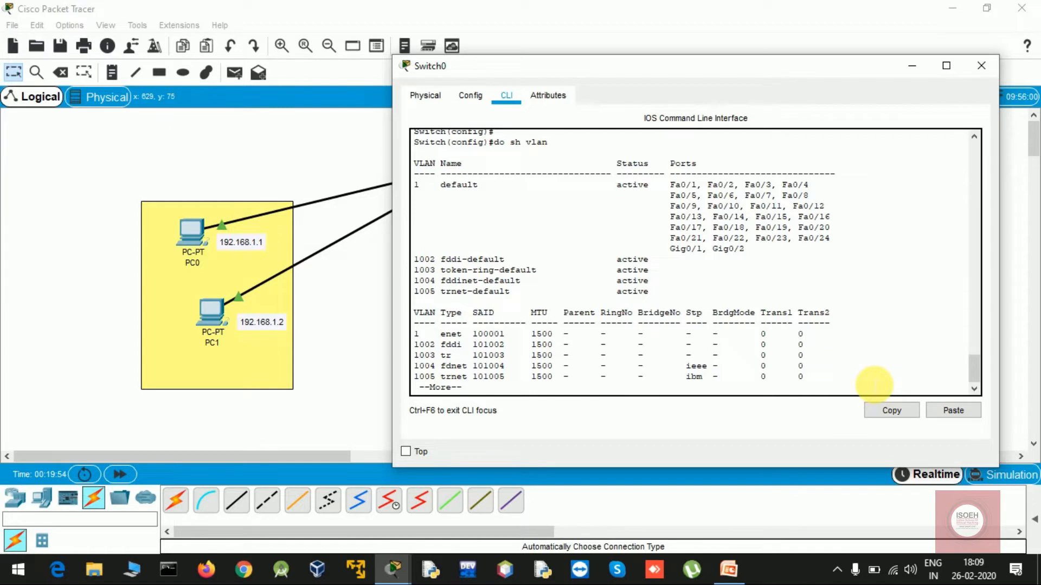
{"action": "key", "text": "space"}
{"action": "key", "text": "Return"}
{"action": "key", "text": "Return"}
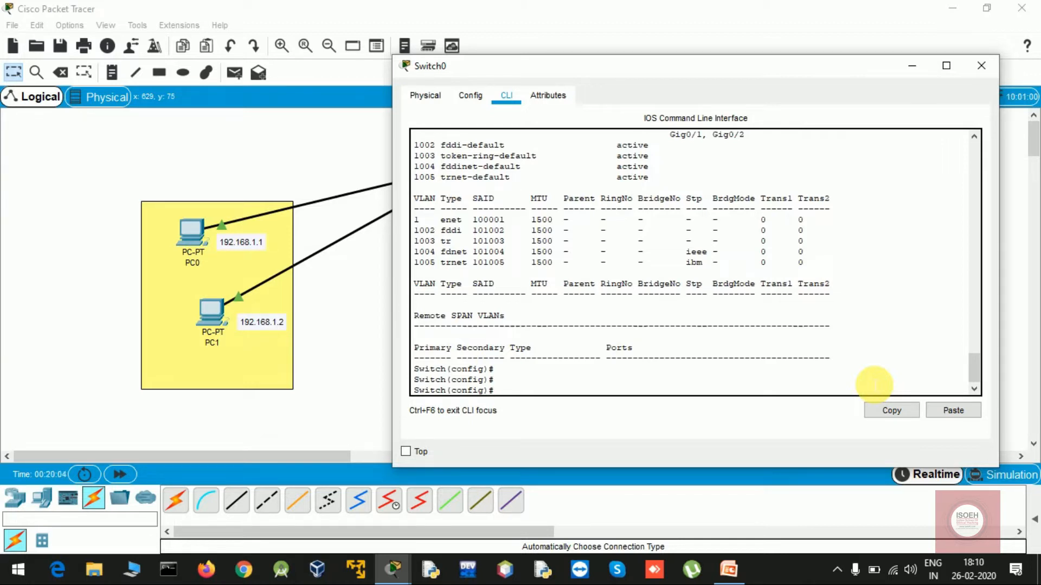
Create VLAN 500 on the switch.
{"action": "type", "text": "vlan 1000"}
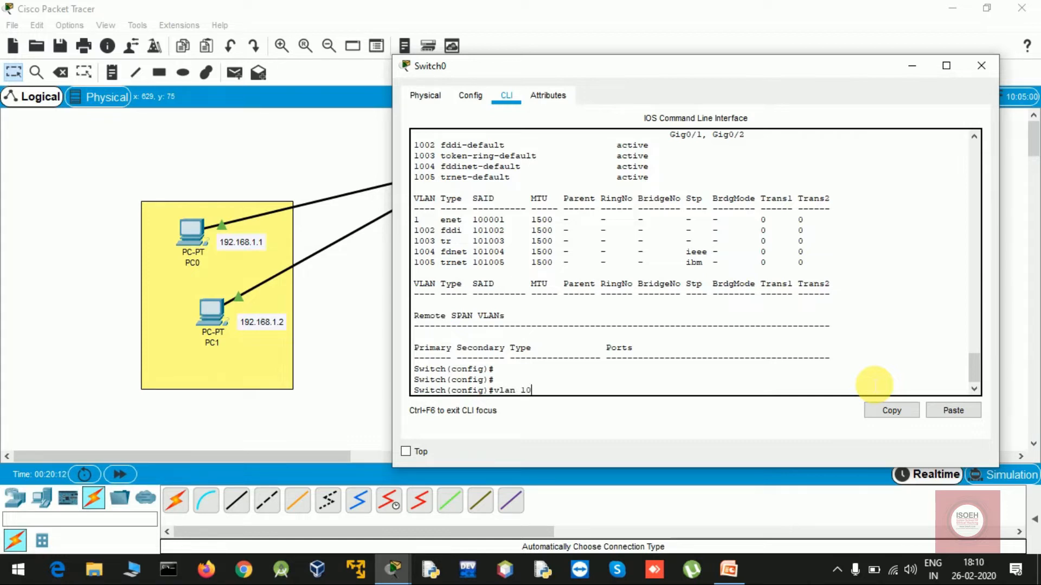
{"action": "key", "text": "BackSpace"}
{"action": "key", "text": "BackSpace"}
{"action": "key", "text": "BackSpace"}
{"action": "key", "text": "BackSpace"}
{"action": "type", "text": "500"}
{"action": "key", "text": "Return"}
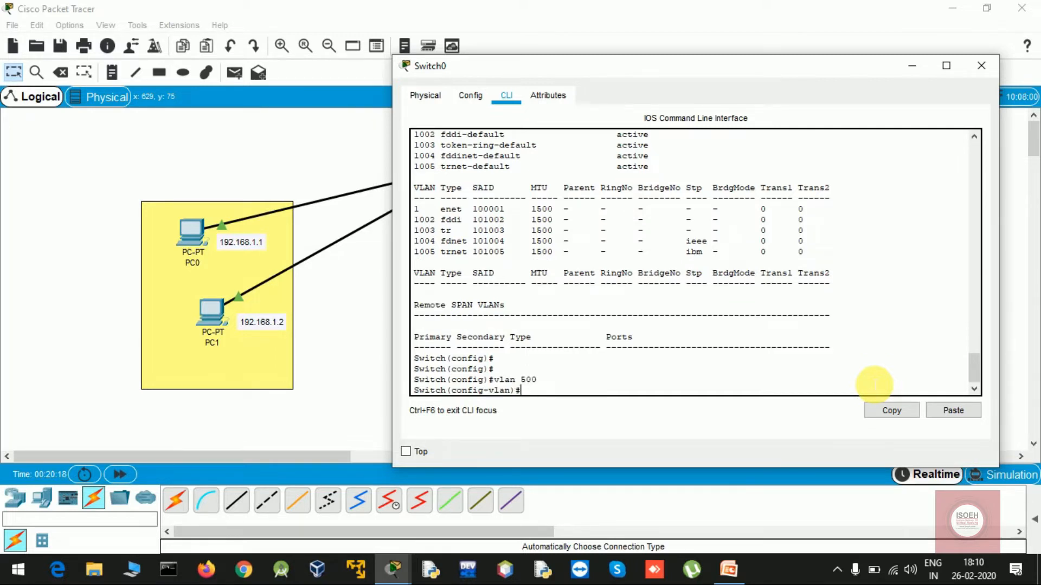
Name VLAN 500 normal and return to global configuration mode.
{"action": "type", "text": "name normal"}
{"action": "key", "text": "Return"}
{"action": "type", "text": "ex"}
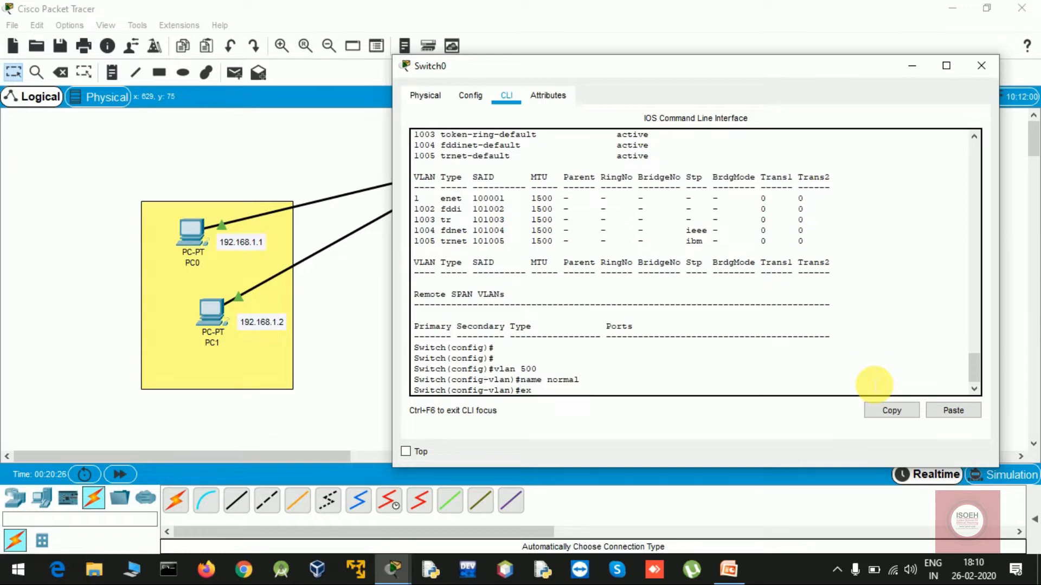
{"action": "type", "text": "it"}
{"action": "key", "text": "Return"}
{"action": "key", "text": "Return"}
{"action": "key", "text": "Return"}
{"action": "key", "text": "Return"}
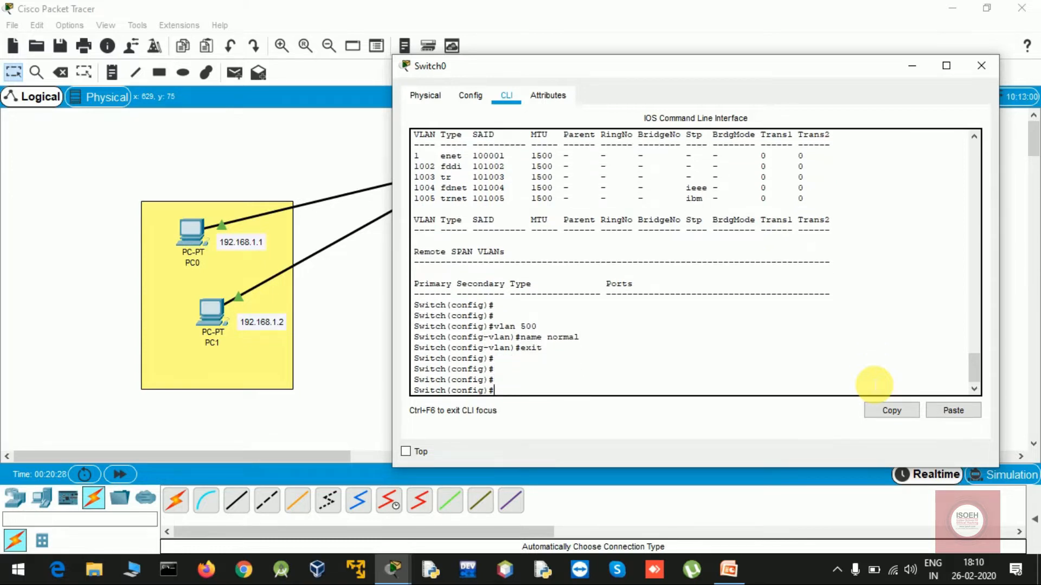
Display the VLAN table with do sh vlan, check the entry for VLAN 500 and page through to the prompt.
{"action": "type", "text": "do sh vlan"}
{"action": "key", "text": "Return"}
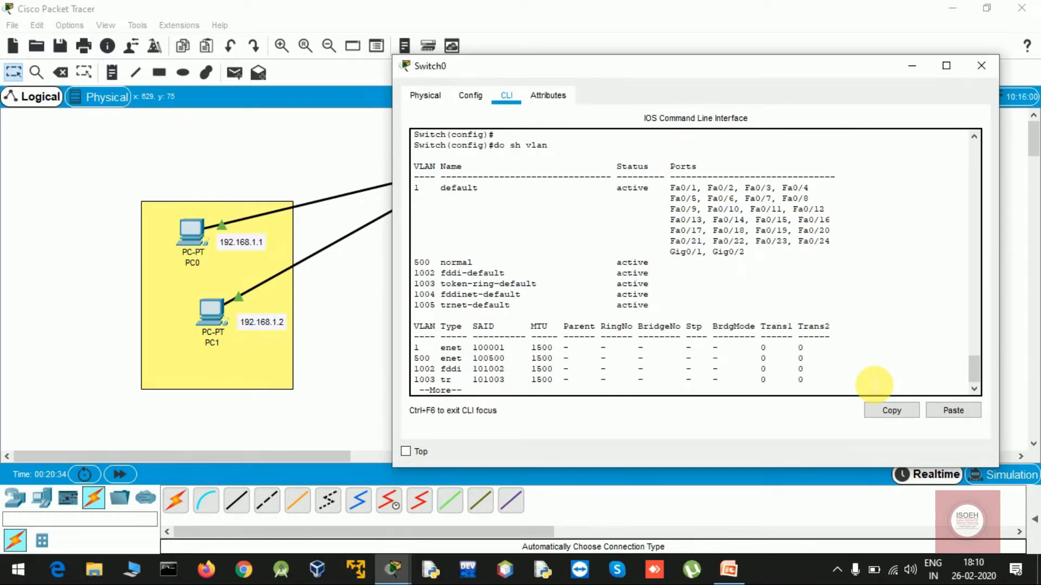
{"action": "double_click", "coordinate": [422, 263]}
{"action": "left_click_drag", "start_coordinate": [448, 262], "coordinate": [679, 271]}
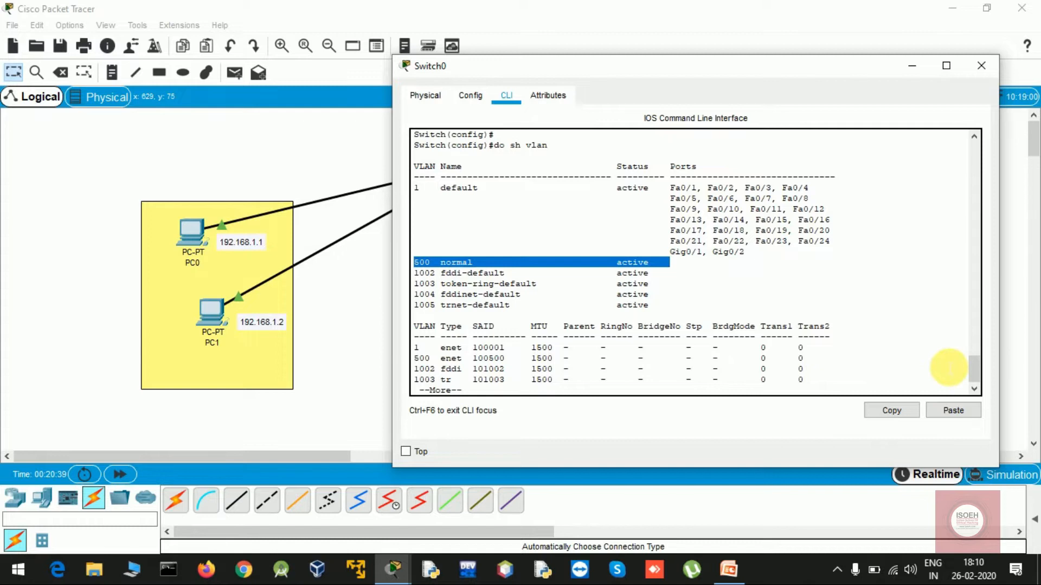
{"action": "left_click", "coordinate": [943, 392]}
{"action": "key", "text": "Return"}
{"action": "key", "text": "Return"}
{"action": "key", "text": "Return"}
{"action": "key", "text": "Return"}
{"action": "key", "text": "Return"}
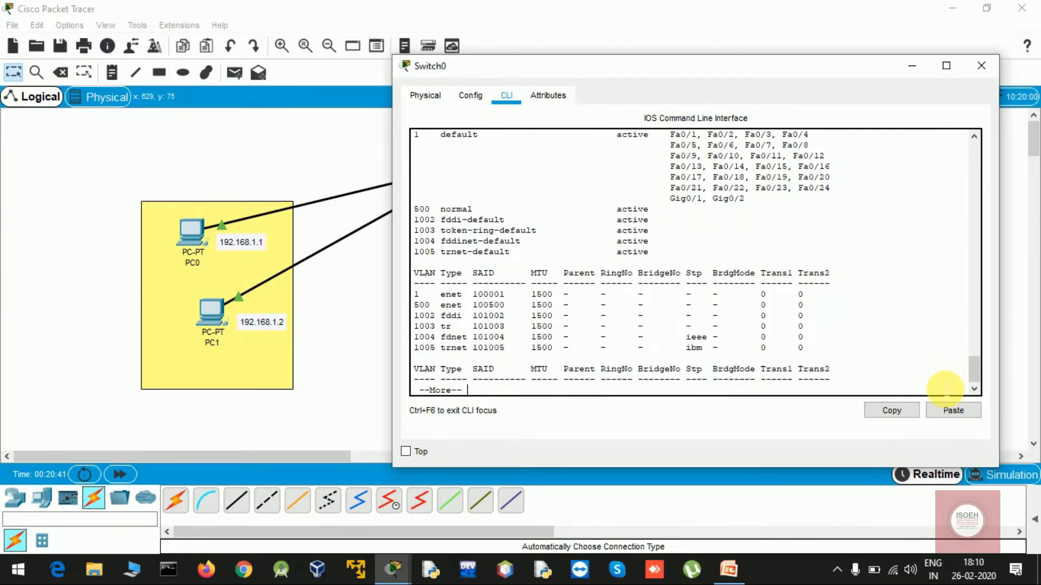
{"action": "key", "text": "Return"}
{"action": "key", "text": "Return"}
{"action": "key", "text": "Return"}
{"action": "key", "text": "Return"}
{"action": "key", "text": "Return"}
{"action": "key", "text": "Return"}
{"action": "key", "text": "Return"}
{"action": "key", "text": "Return"}
{"action": "key", "text": "Return"}
{"action": "key", "text": "Return"}
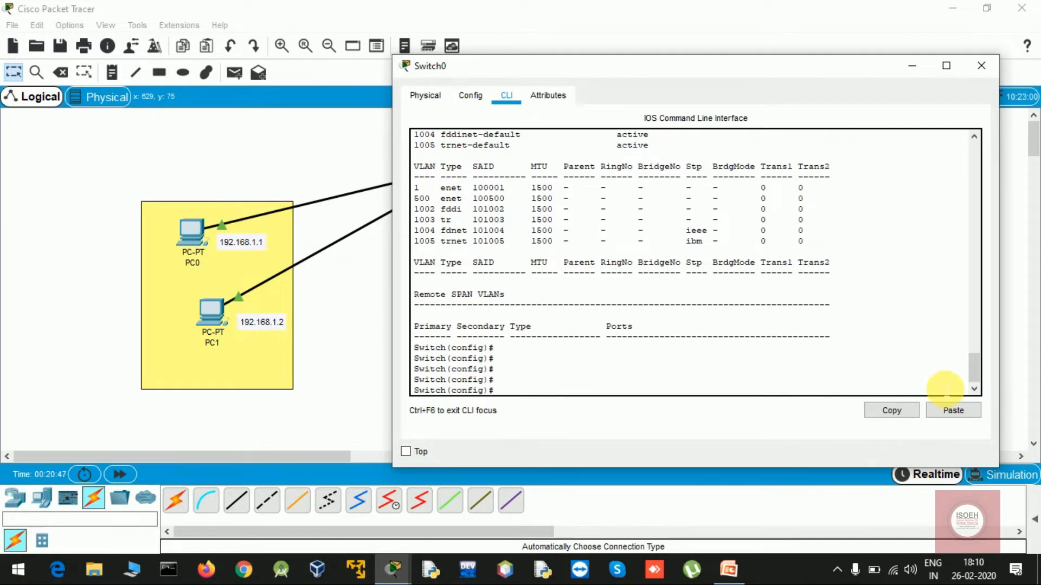
Try to create the extended-range VLAN 2000 and read the switch's response.
{"action": "type", "text": "vlan 2000"}
{"action": "key", "text": "Return"}
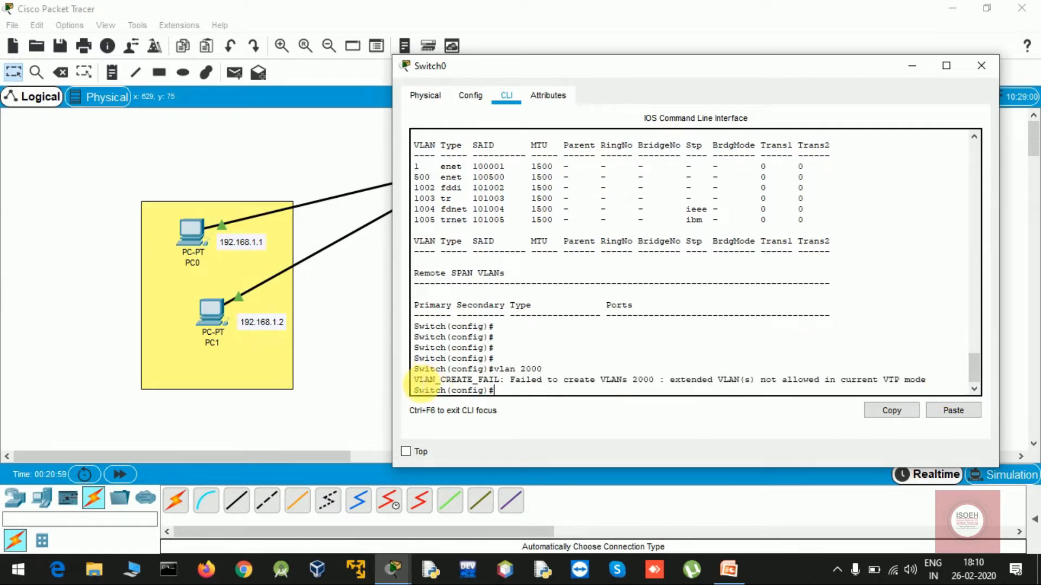
{"action": "left_click_drag", "start_coordinate": [415, 382], "coordinate": [942, 388]}
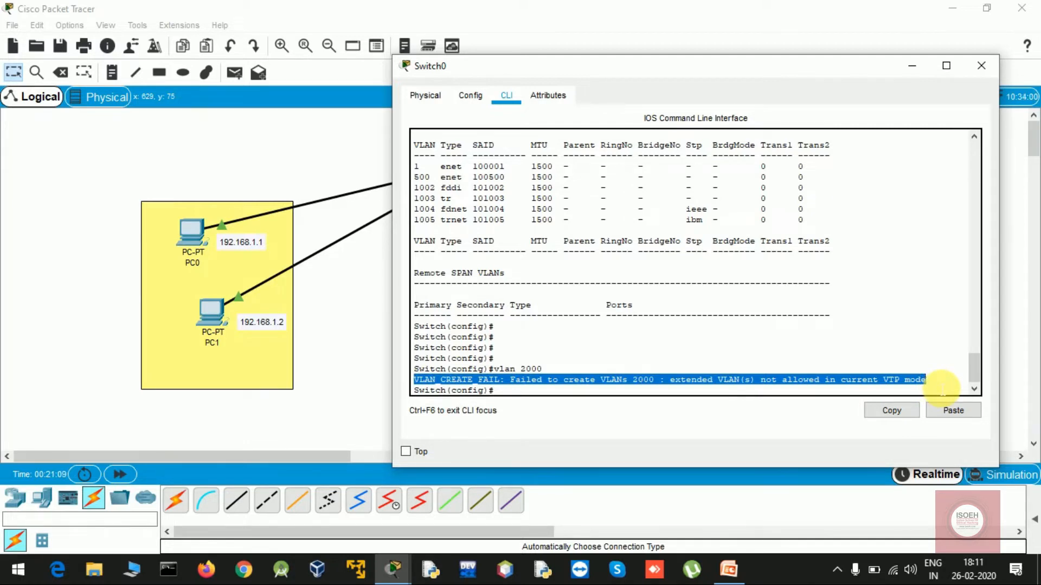
{"action": "key", "text": "Return"}
{"action": "key", "text": "Return"}
{"action": "key", "text": "Return"}
{"action": "key", "text": "Return"}
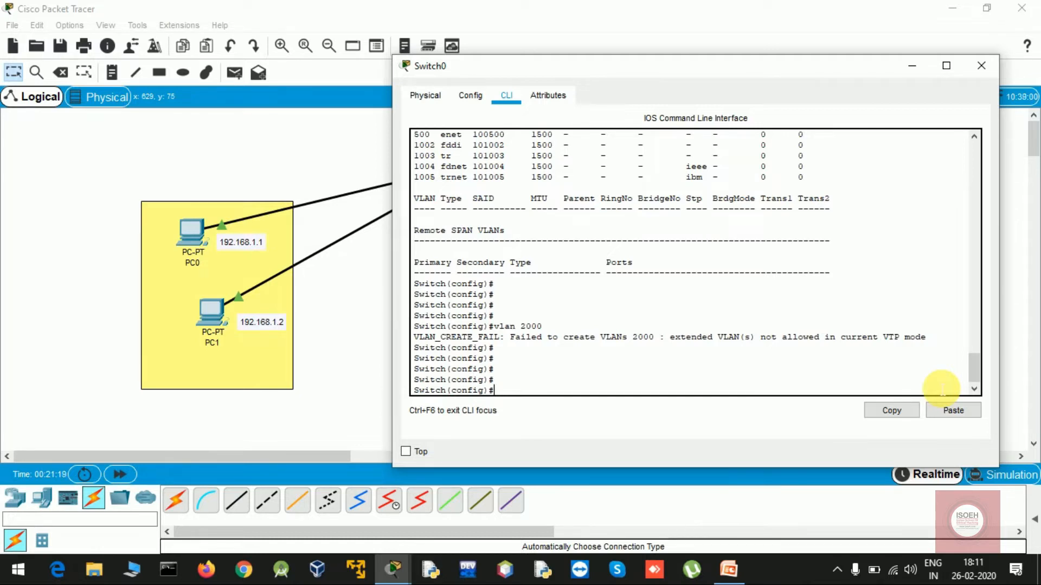
Set the switch's VTP mode to transparent.
{"action": "type", "text": "vtp mod"}
{"action": "key", "text": "Tab"}
{"action": "type", "text": "tran"}
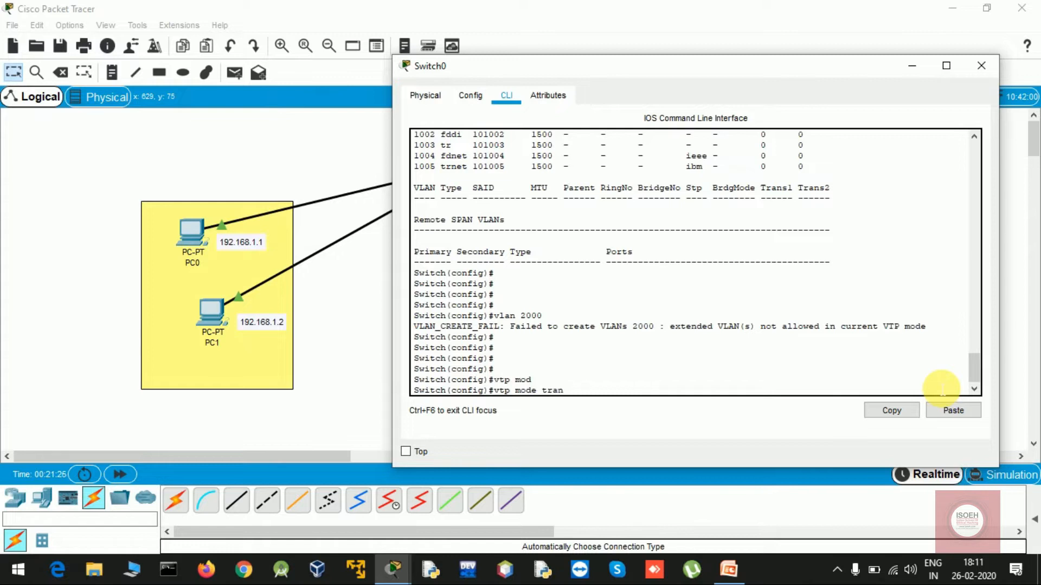
{"action": "key", "text": "Tab"}
{"action": "key", "text": "Return"}
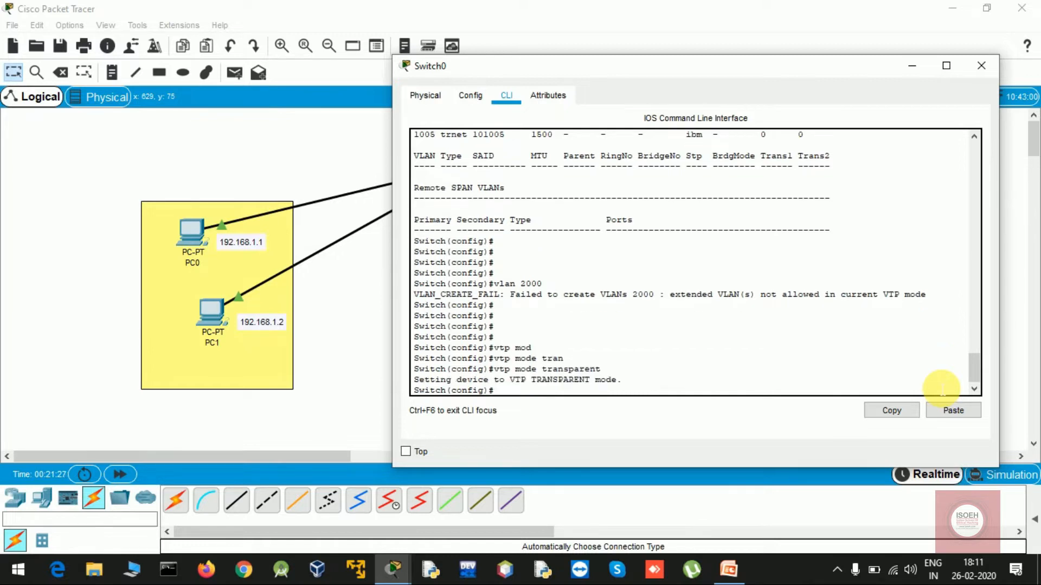
Create VLAN 2000, name it extended and return to global configuration mode.
{"action": "type", "text": "vlan 2000"}
{"action": "key", "text": "Return"}
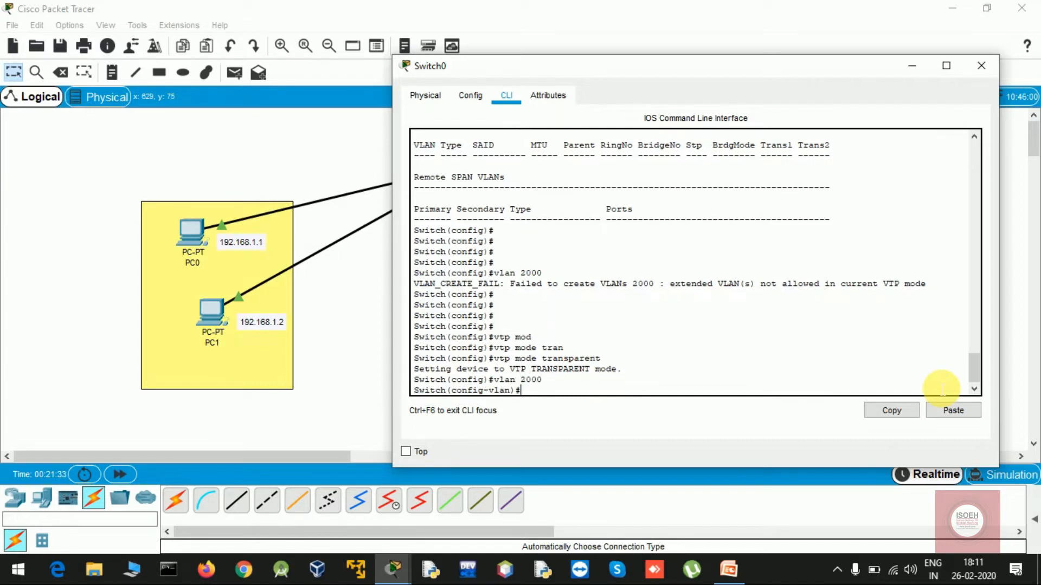
{"action": "type", "text": "name"}
{"action": "type", "text": " exte"}
{"action": "type", "text": "nde"}
{"action": "type", "text": "d"}
{"action": "key", "text": "BackSpace"}
{"action": "type", "text": "ed"}
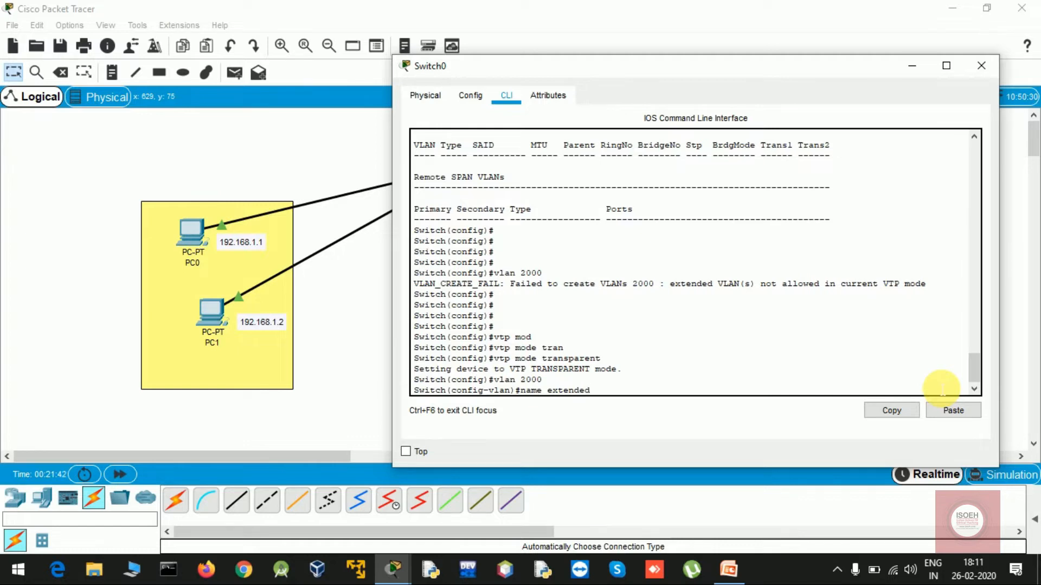
{"action": "key", "text": "Return"}
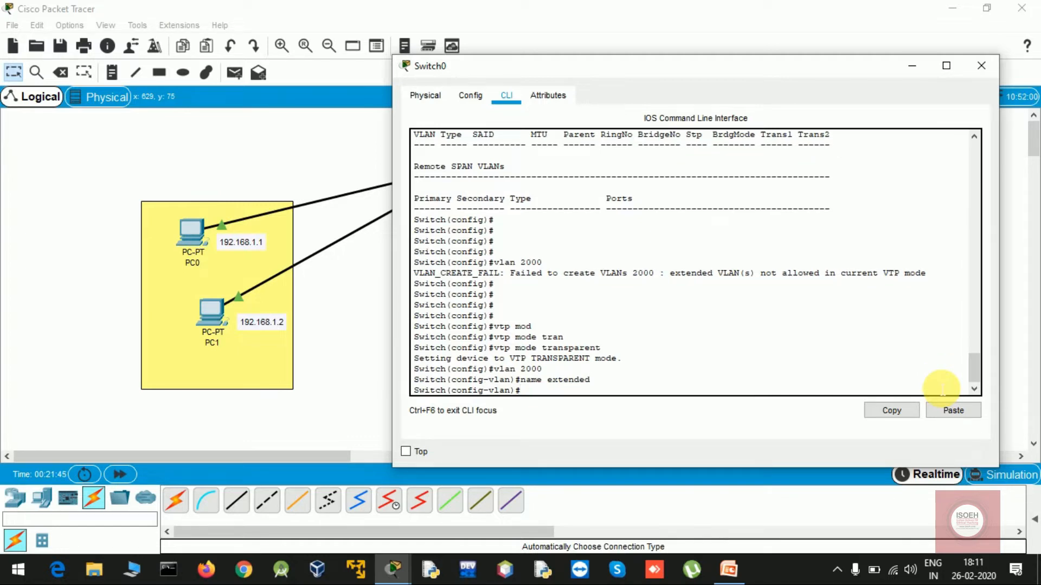
{"action": "type", "text": "exit"}
{"action": "key", "text": "Return"}
{"action": "key", "text": "Return"}
{"action": "key", "text": "Return"}
Run do sh vlan again and check the entry for VLAN 2000.
{"action": "type", "text": "do sh vlan"}
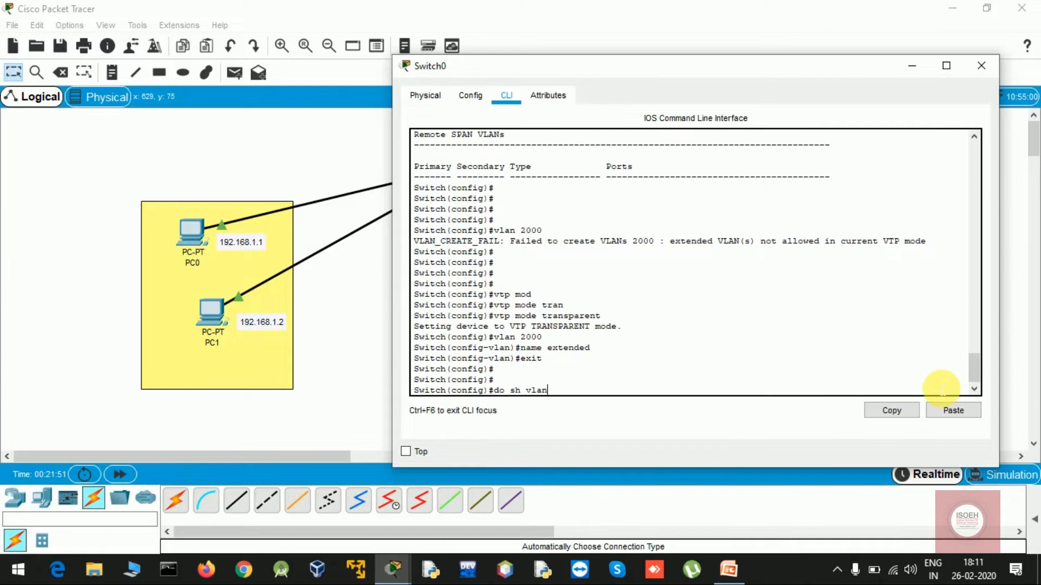
{"action": "key", "text": "Return"}
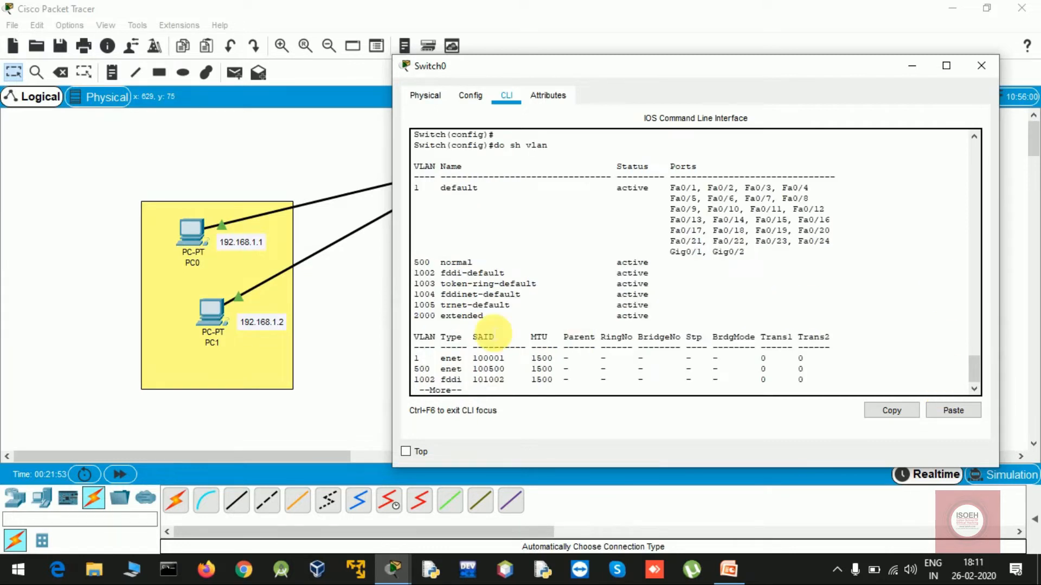
{"action": "left_click_drag", "start_coordinate": [420, 324], "coordinate": [693, 323]}
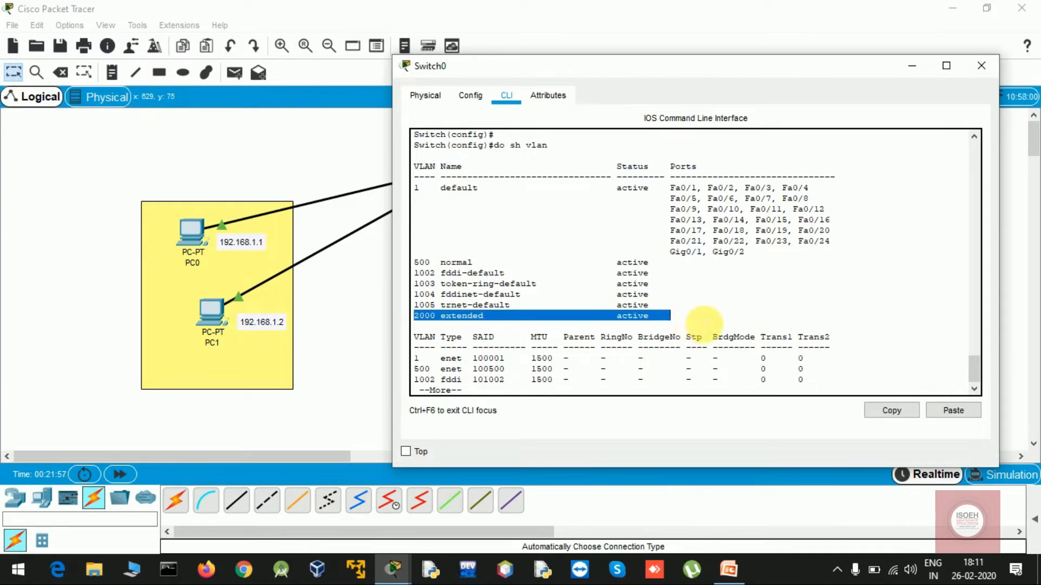
{"action": "left_click", "coordinate": [811, 316]}
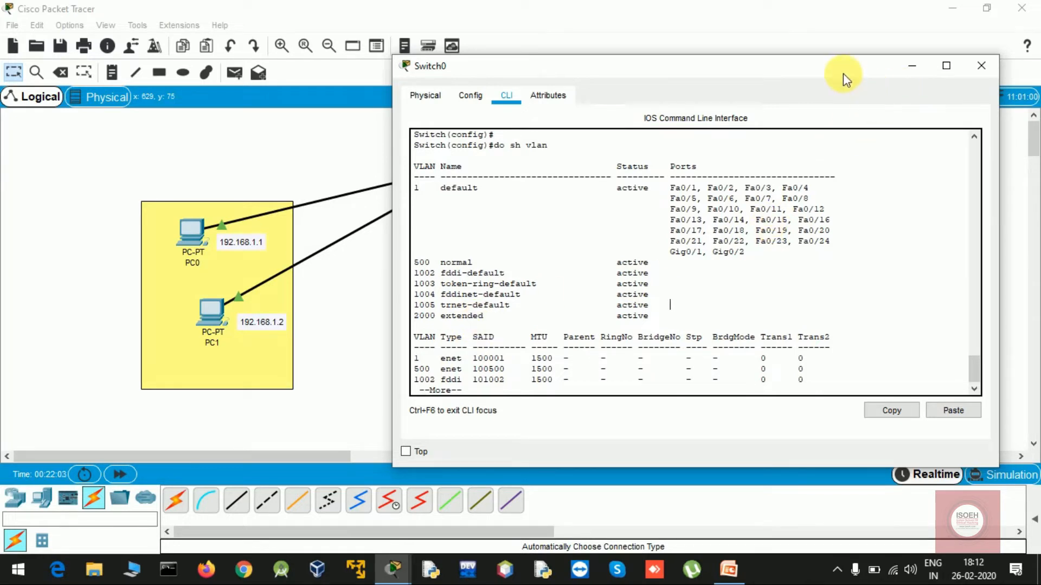
Close the Switch0 window and check which switch ports the links to PC0 and PC1 use.
{"action": "left_click_drag", "start_coordinate": [844, 78], "coordinate": [862, 310]}
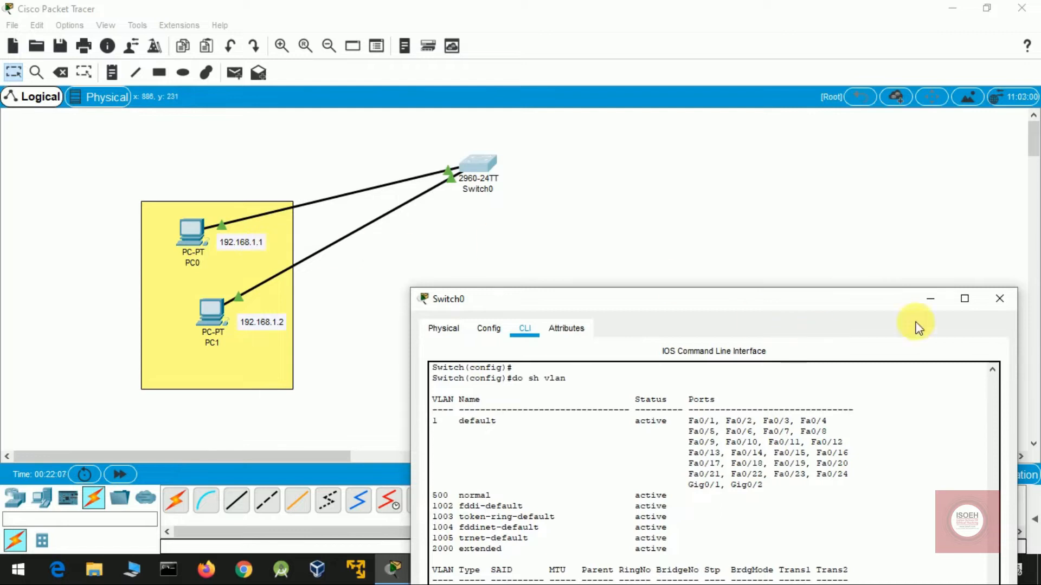
{"action": "left_click", "coordinate": [1002, 305]}
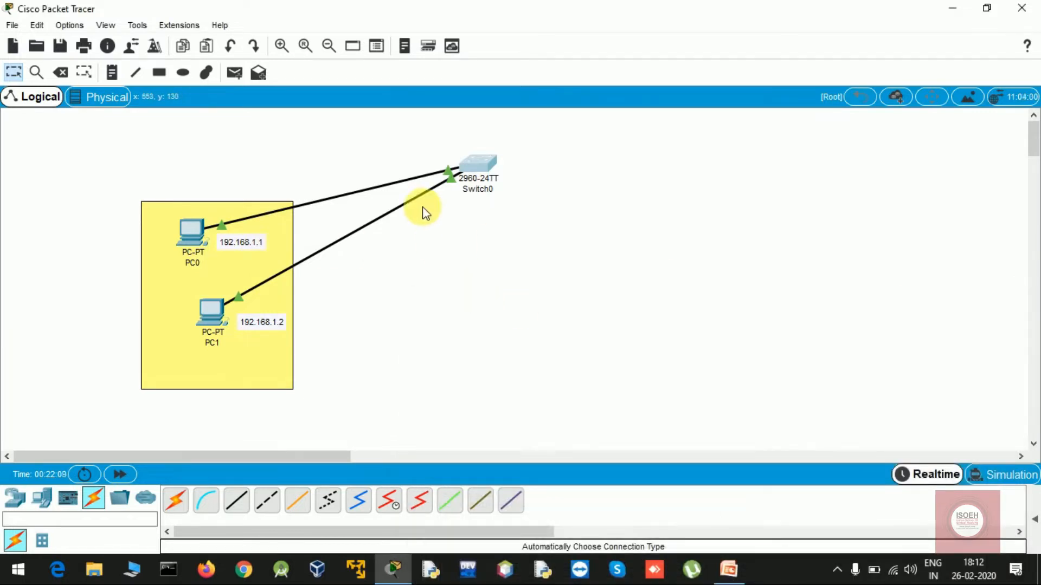
{"action": "mouse_move", "coordinate": [413, 182]}
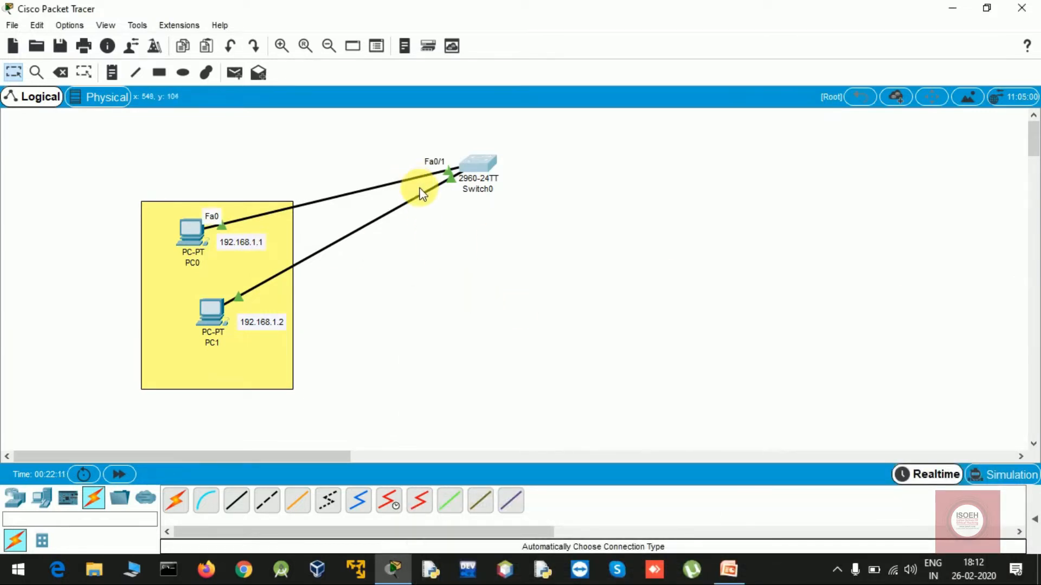
{"action": "mouse_move", "coordinate": [442, 166]}
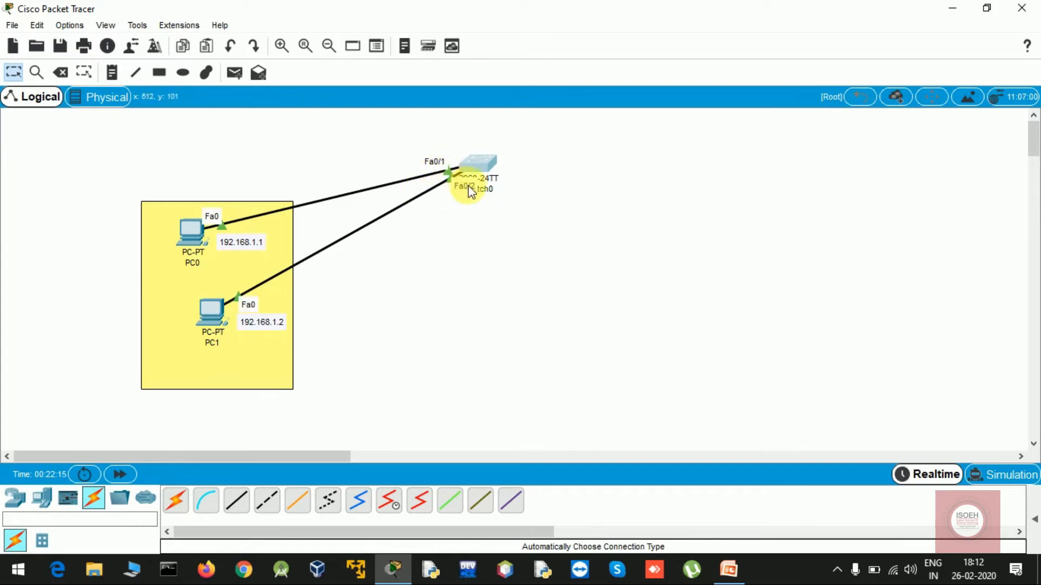
Reopen Switch0's command line, widen its window and page through the VLAN listing back to the configuration prompt.
{"action": "left_click", "coordinate": [473, 164]}
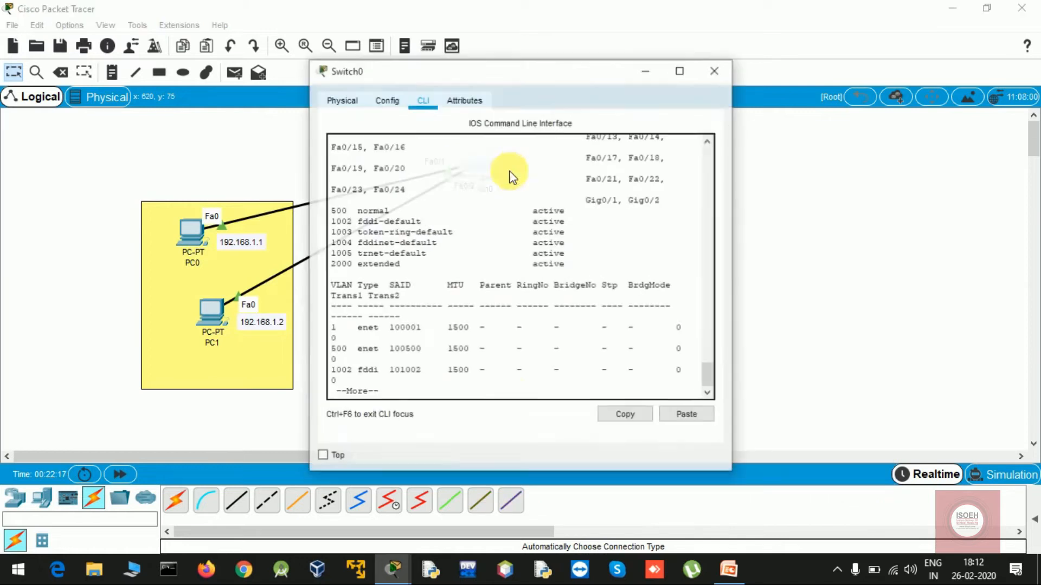
{"action": "left_click_drag", "start_coordinate": [732, 311], "coordinate": [1011, 344]}
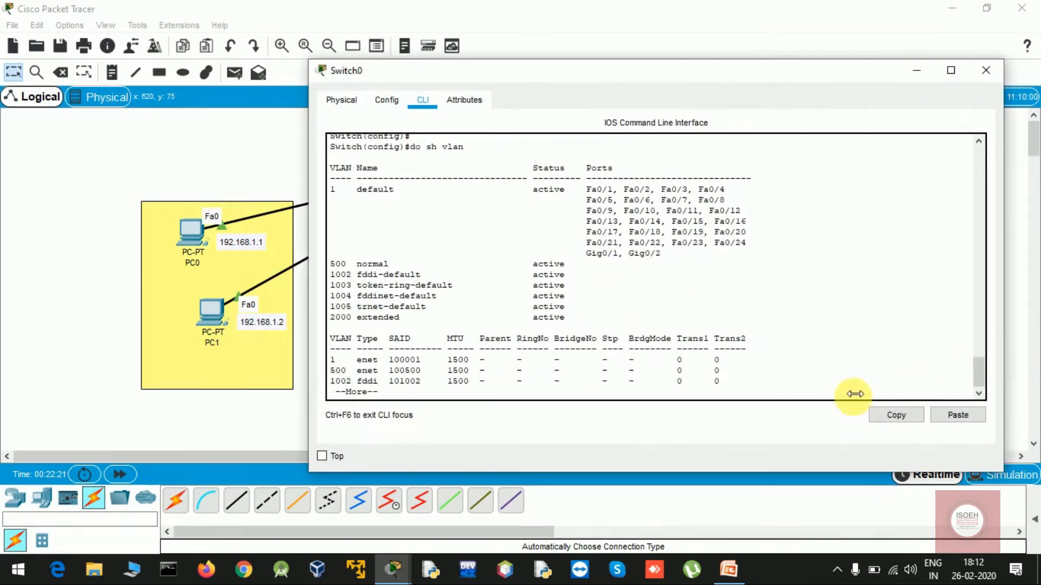
{"action": "key", "text": "Return"}
{"action": "key", "text": "Return"}
{"action": "key", "text": "Return"}
{"action": "key", "text": "Return"}
{"action": "key", "text": "Return"}
{"action": "key", "text": "Return"}
{"action": "key", "text": "Return"}
{"action": "key", "text": "Return"}
{"action": "key", "text": "Return"}
{"action": "key", "text": "Return"}
{"action": "key", "text": "Return"}
{"action": "key", "text": "Return"}
{"action": "key", "text": "Return"}
{"action": "key", "text": "Return"}
{"action": "key", "text": "Return"}
{"action": "key", "text": "Return"}
{"action": "key", "text": "Return"}
{"action": "key", "text": "Return"}
{"action": "key", "text": "Return"}
{"action": "key", "text": "Return"}
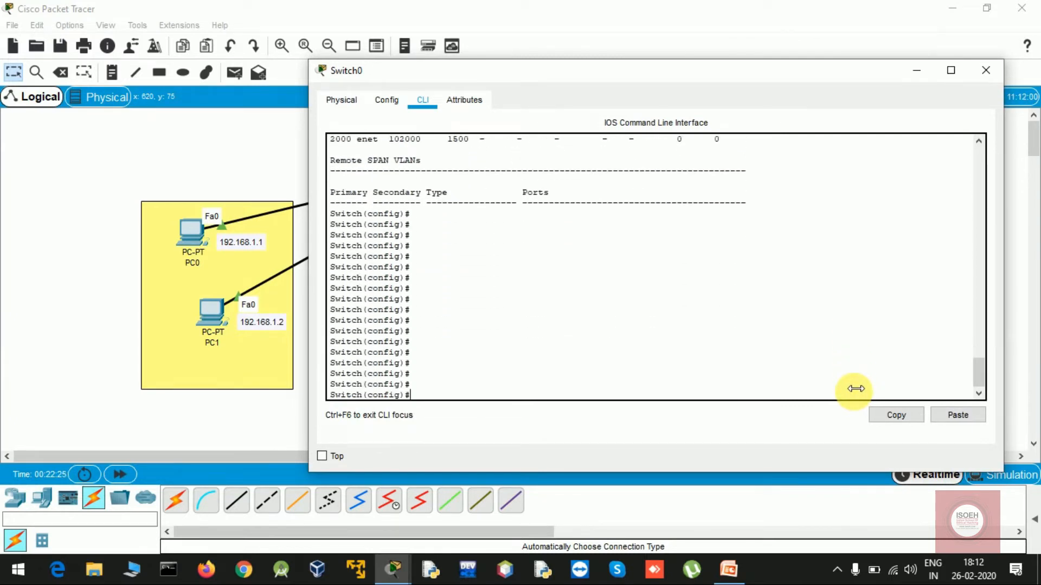
Select the interface range FastEthernet 0/1-2 and set its switchport mode to access.
{"action": "type", "text": "in range f"}
{"action": "key", "text": "Tab"}
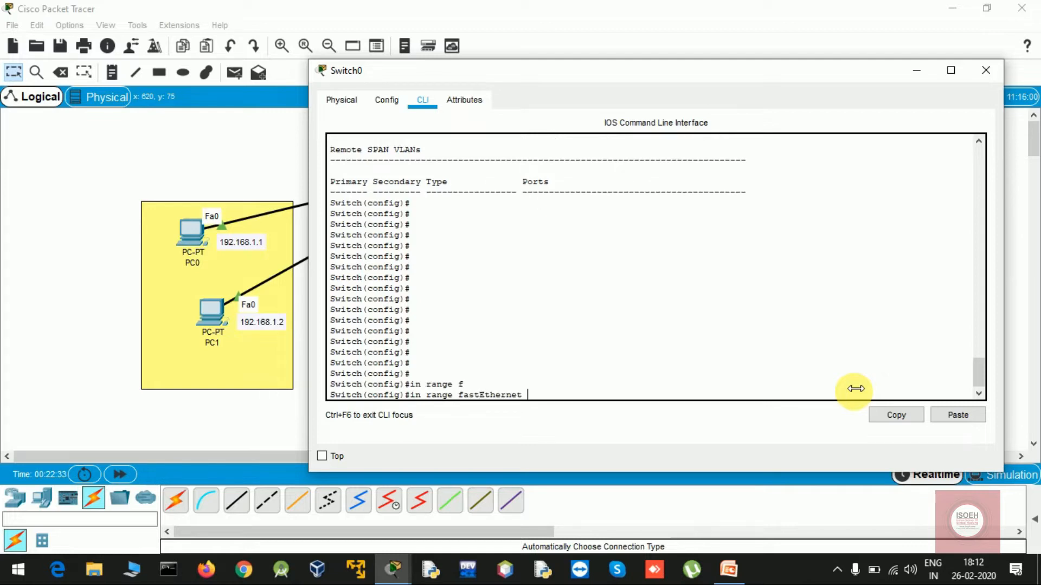
{"action": "type", "text": "0/1-2"}
{"action": "key", "text": "Return"}
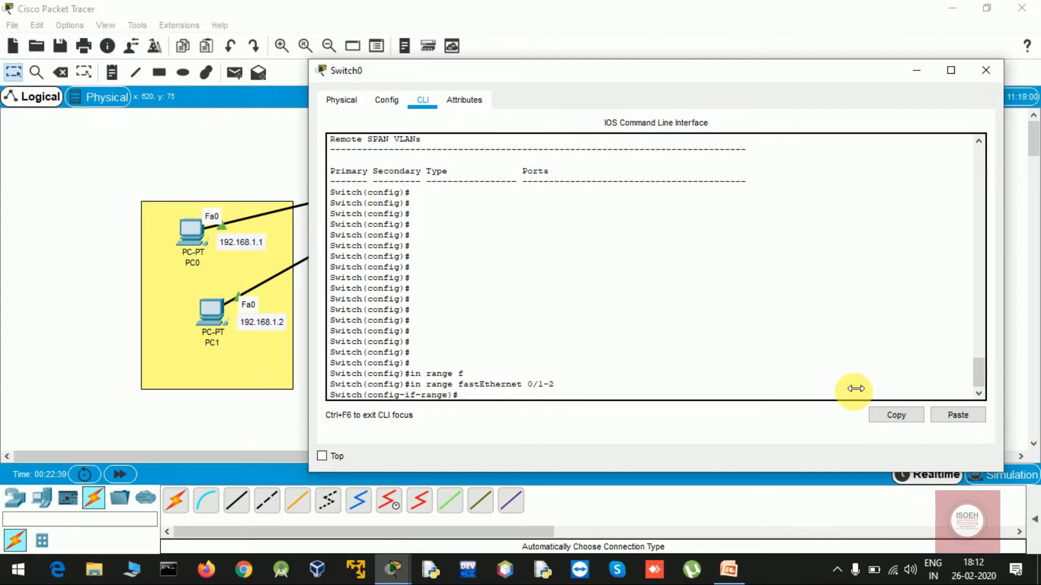
{"action": "type", "text": "swi"}
{"action": "key", "text": "Tab"}
{"action": "type", "text": "mo"}
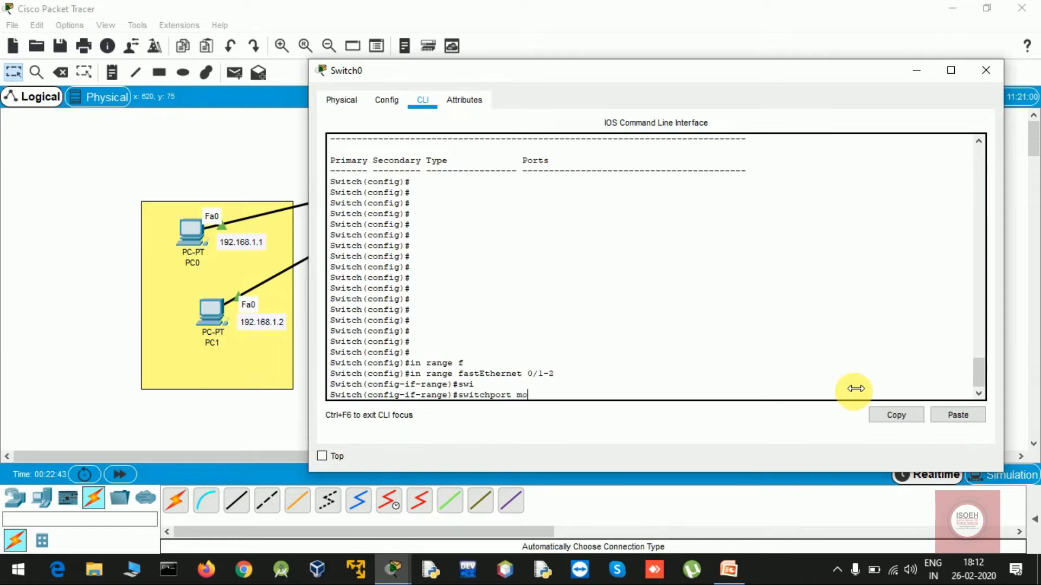
{"action": "type", "text": "de acc"}
{"action": "key", "text": "Tab"}
{"action": "key", "text": "Return"}
Assign the selected port range to access VLAN 2000.
{"action": "type", "text": "swi"}
{"action": "key", "text": "Tab"}
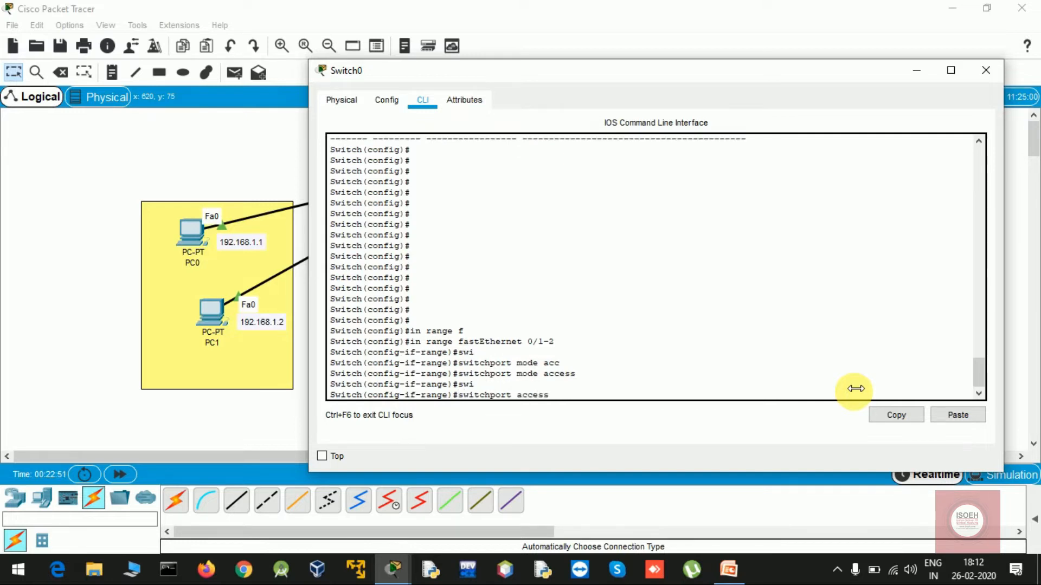
{"action": "type", "text": "access vlan 2000"}
{"action": "key", "text": "Return"}
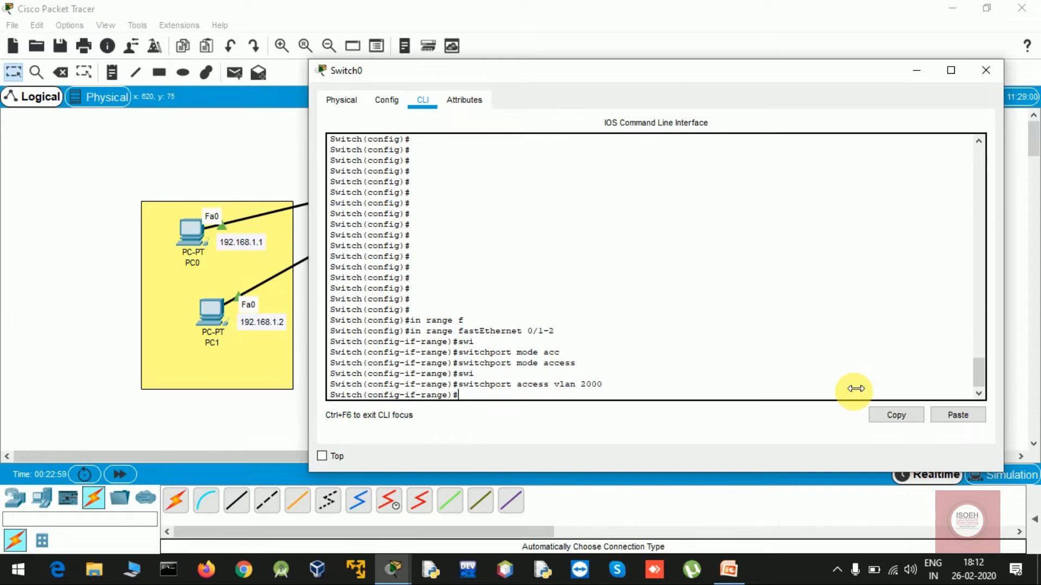
Run do sh vlan, check the ports listed for VLAN 2000 and close the Switch0 window.
{"action": "type", "text": "do sh vlan"}
{"action": "key", "text": "Return"}
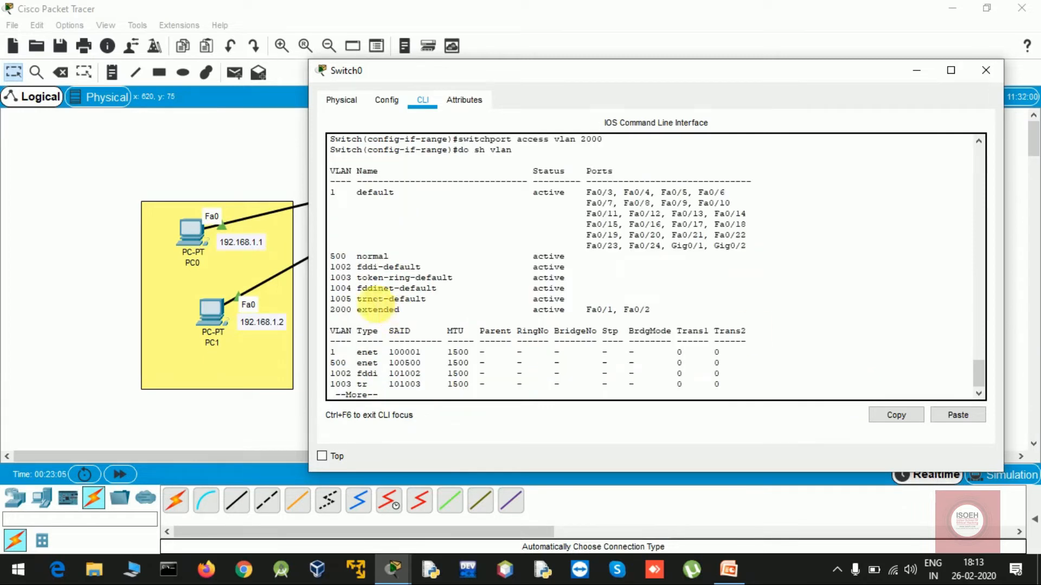
{"action": "left_click_drag", "start_coordinate": [331, 316], "coordinate": [666, 315]}
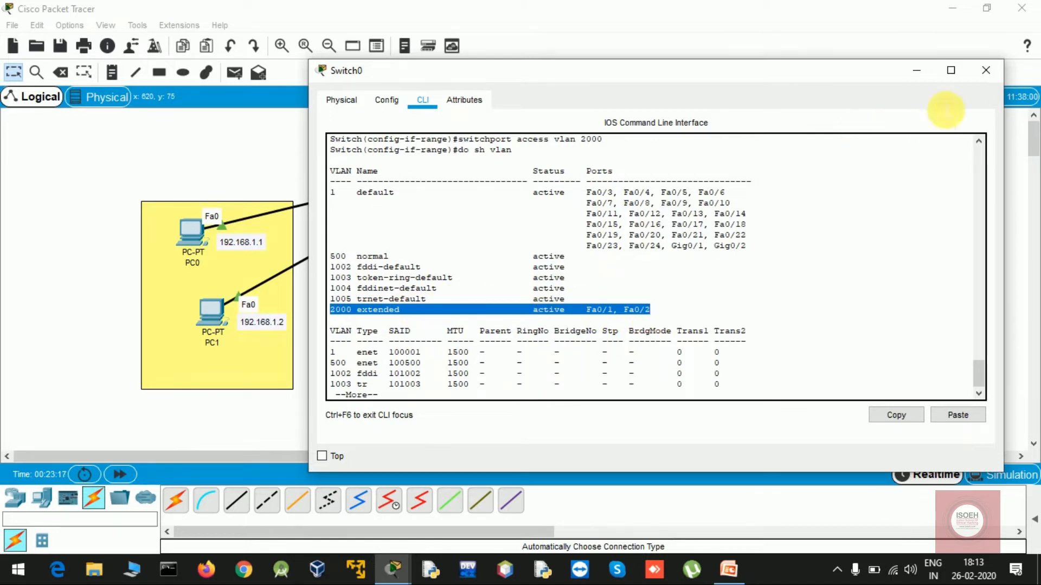
{"action": "left_click", "coordinate": [986, 70]}
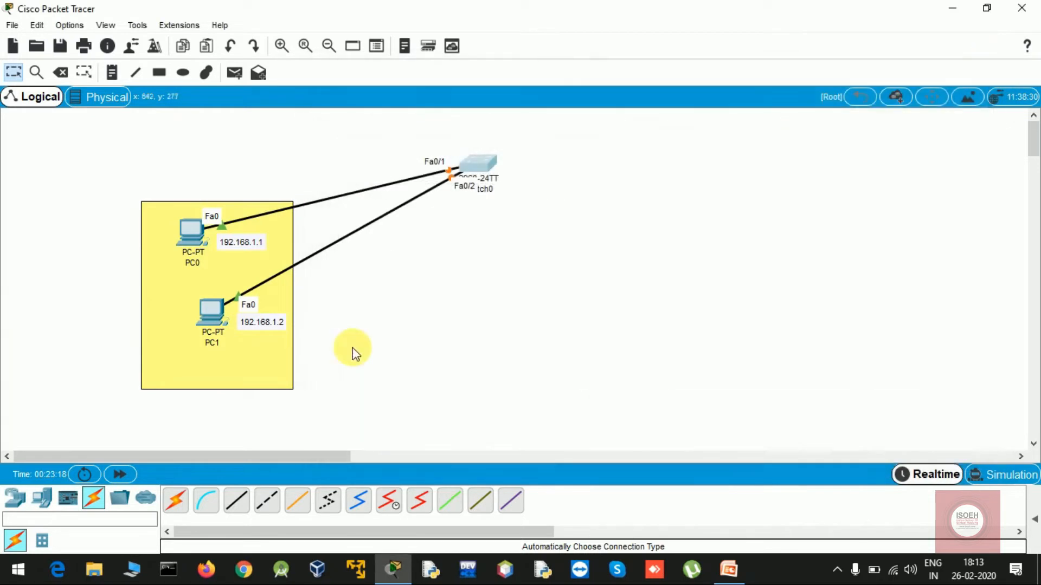
Add two PCs, one above the other, on the opposite side of Switch0 from PC0 and PC1.
{"action": "left_click", "coordinate": [41, 497]}
{"action": "left_click", "coordinate": [176, 498]}
{"action": "left_click", "coordinate": [645, 230]}
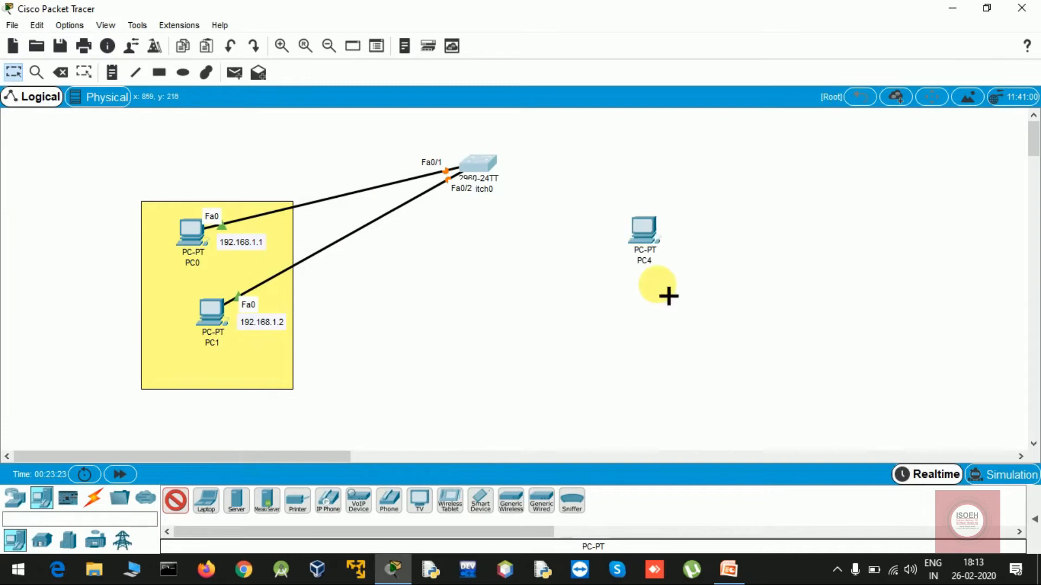
{"action": "left_click", "coordinate": [640, 324]}
{"action": "key", "text": "Escape"}
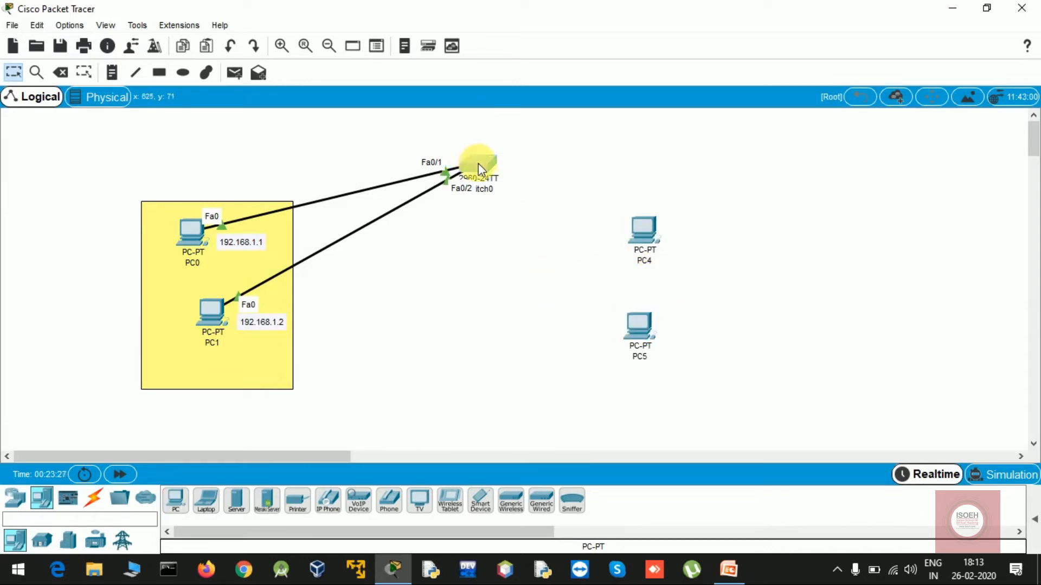
Connect Switch0's FastEthernet0/3 to PC4's FastEthernet0 with a copper straight-through cable.
{"action": "left_click", "coordinate": [96, 502]}
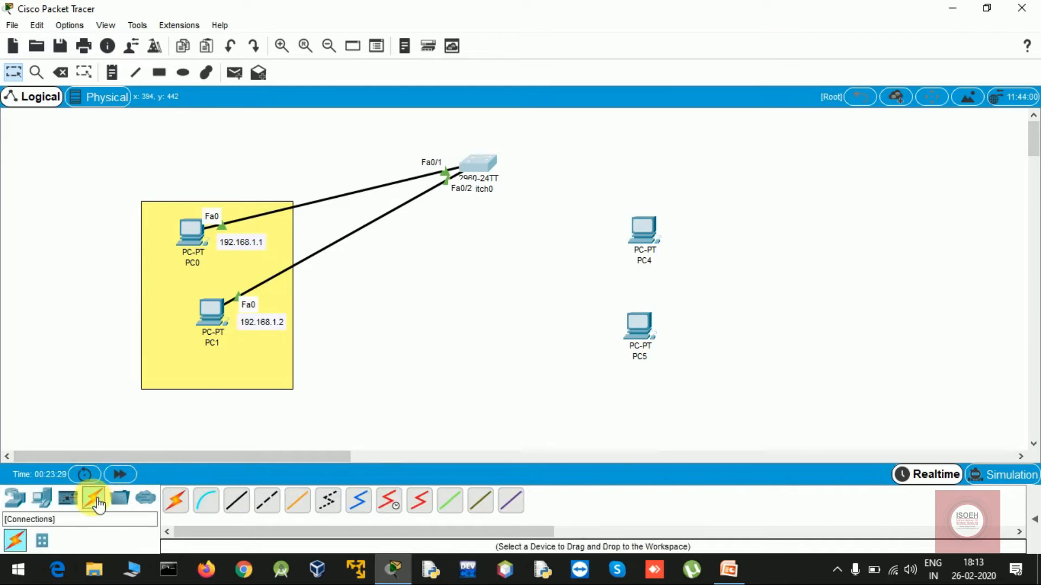
{"action": "left_click", "coordinate": [248, 503]}
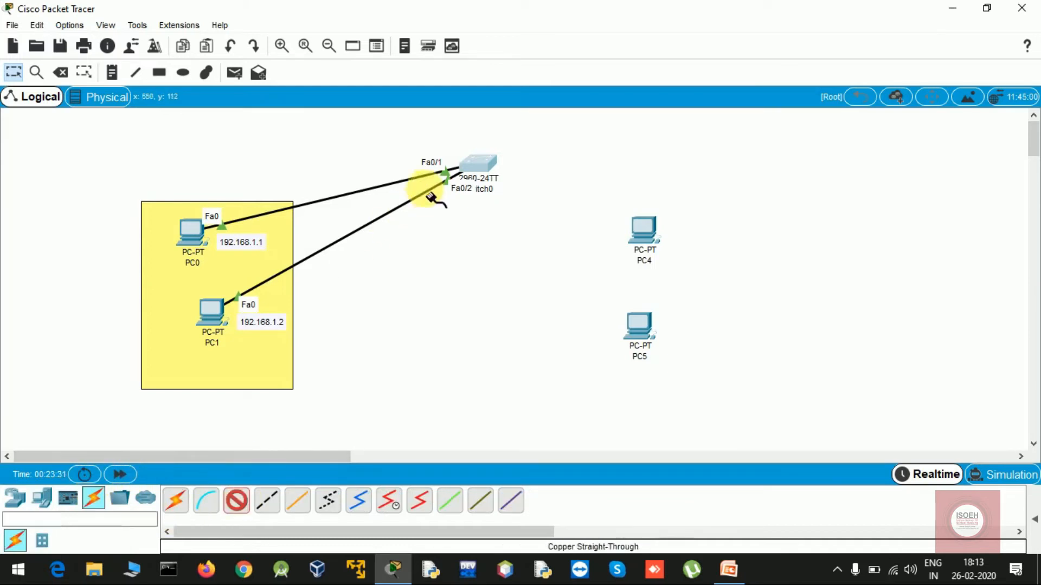
{"action": "left_click", "coordinate": [486, 166]}
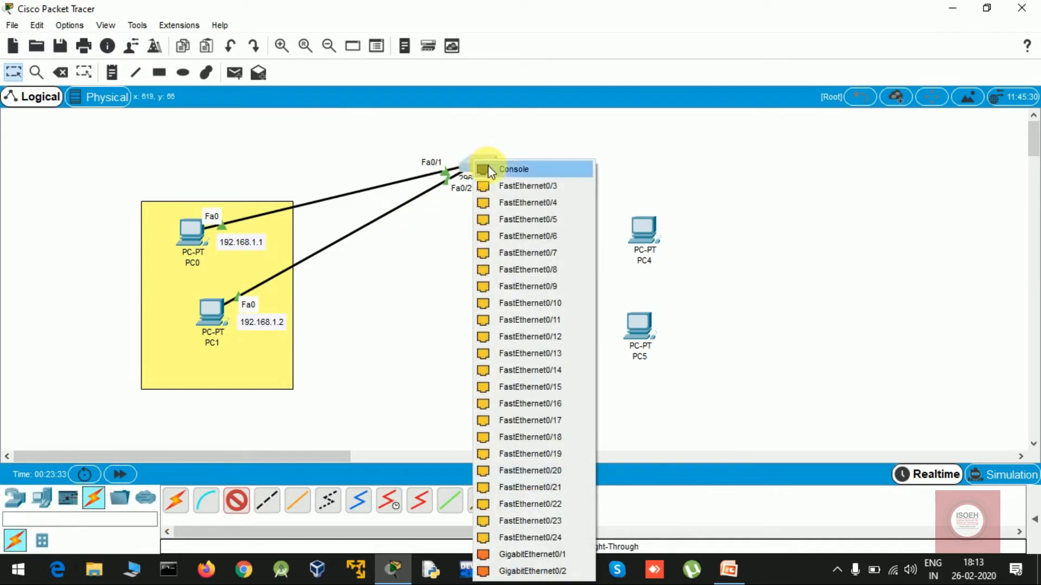
{"action": "left_click", "coordinate": [537, 186]}
{"action": "left_click", "coordinate": [646, 236]}
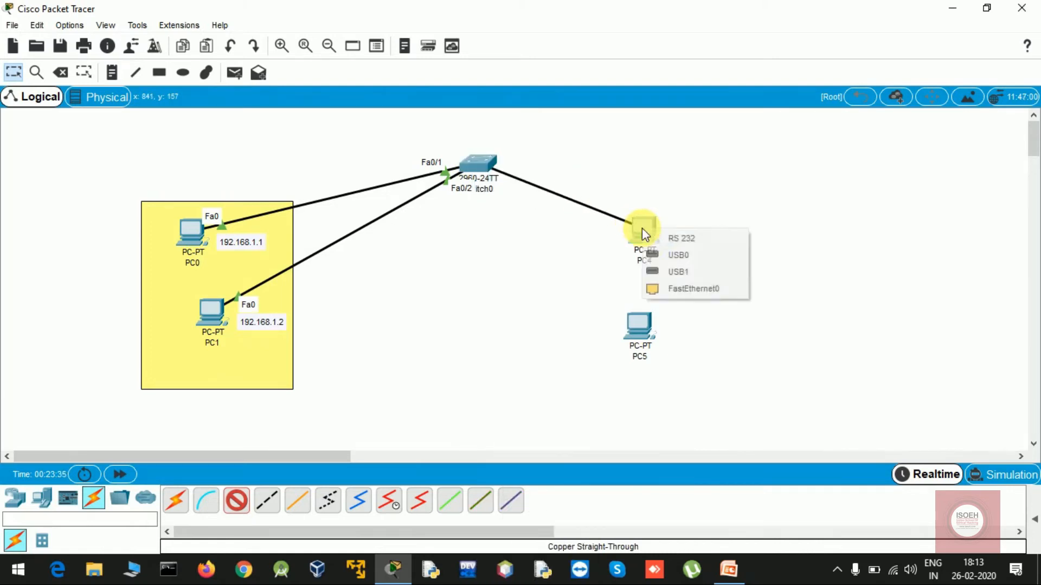
{"action": "left_click", "coordinate": [683, 288]}
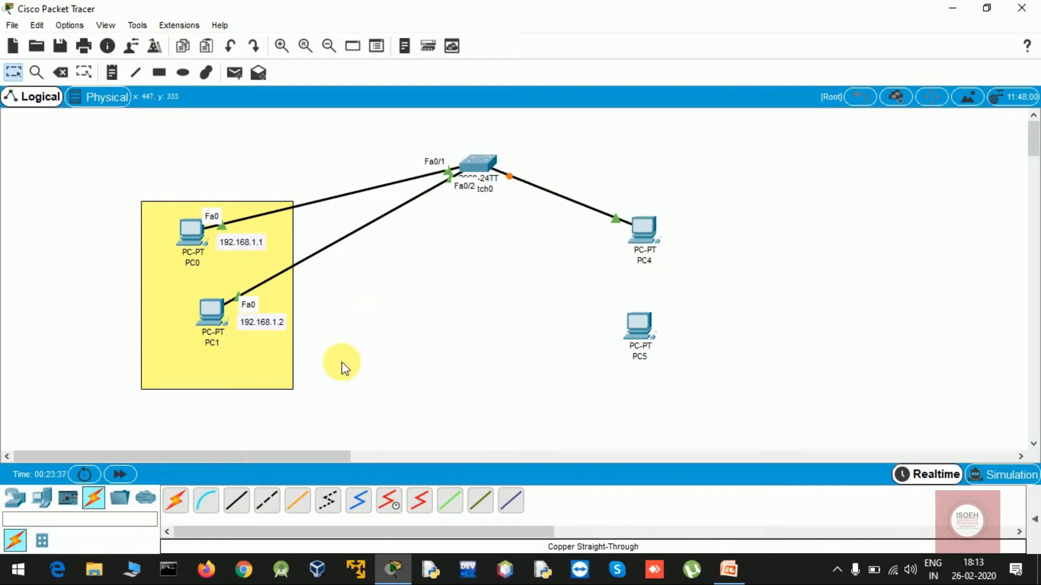
{"action": "left_click", "coordinate": [183, 499]}
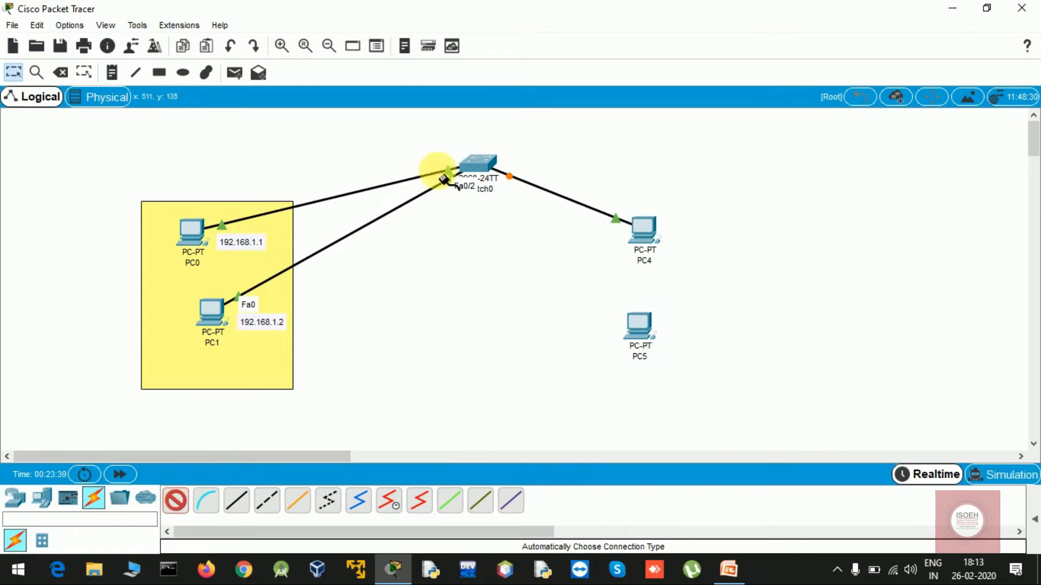
{"action": "left_click", "coordinate": [479, 164]}
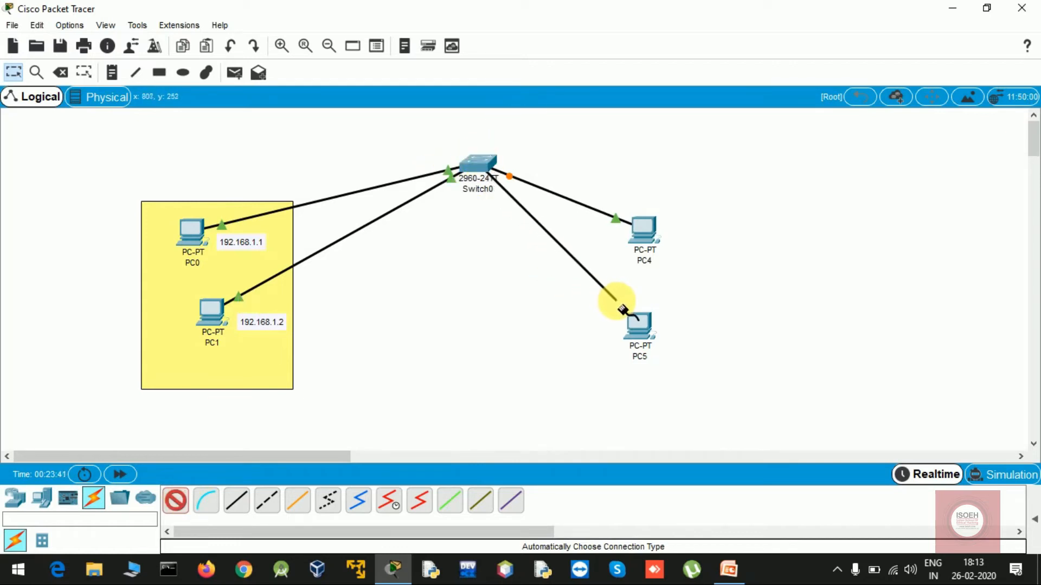
{"action": "left_click", "coordinate": [428, 290]}
Connect Switch0's FastEthernet0/4 to PC5's FastEthernet0 with a copper straight-through cable.
{"action": "left_click", "coordinate": [237, 499]}
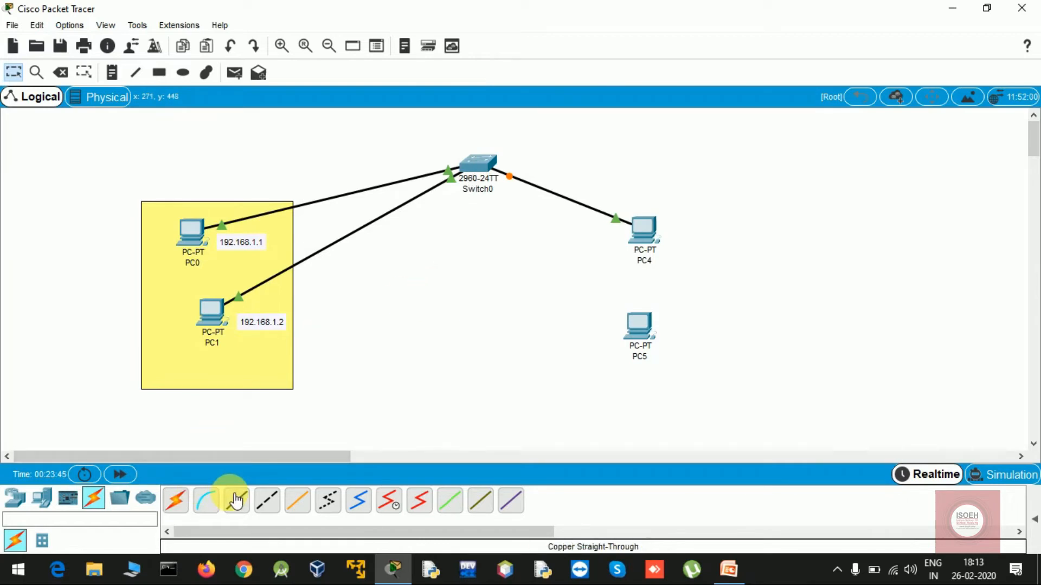
{"action": "left_click", "coordinate": [465, 162]}
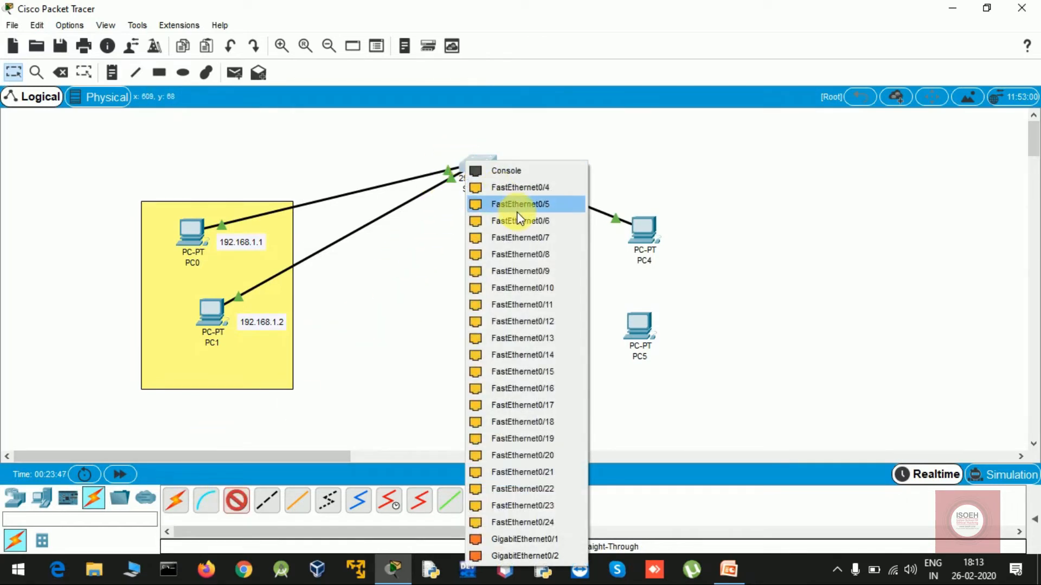
{"action": "left_click", "coordinate": [523, 188]}
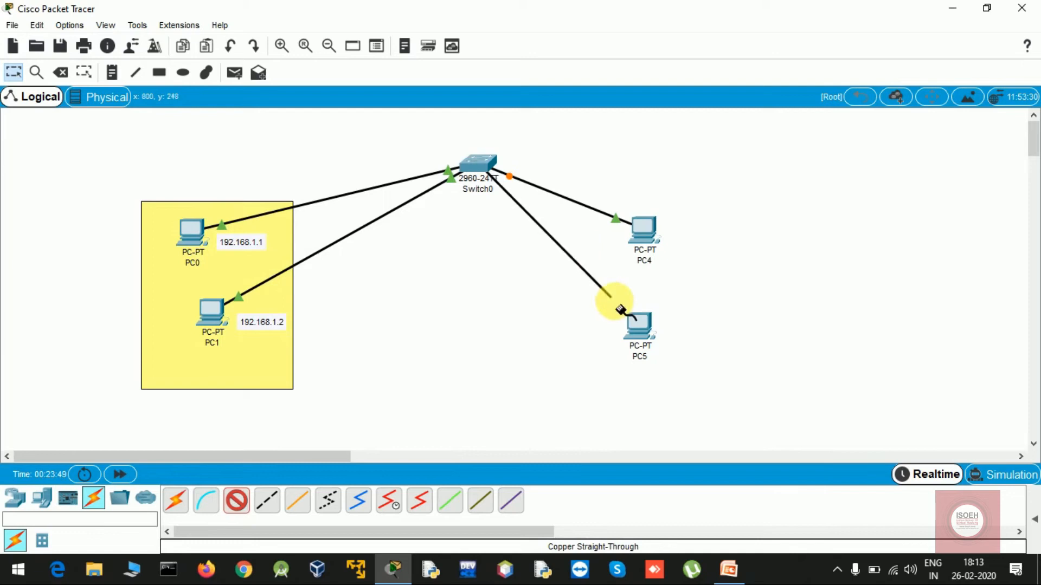
{"action": "left_click", "coordinate": [644, 328]}
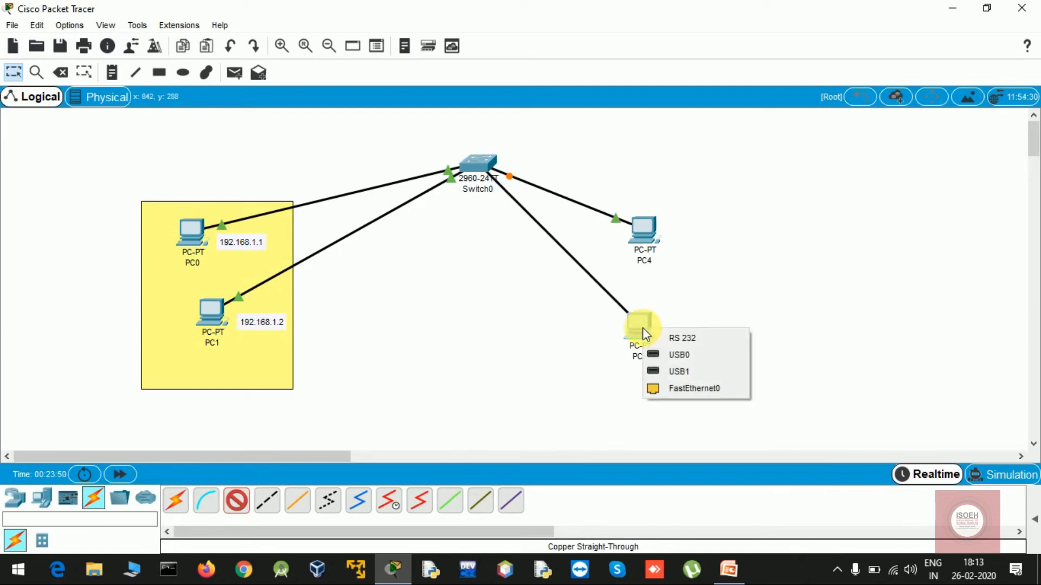
{"action": "left_click", "coordinate": [668, 389]}
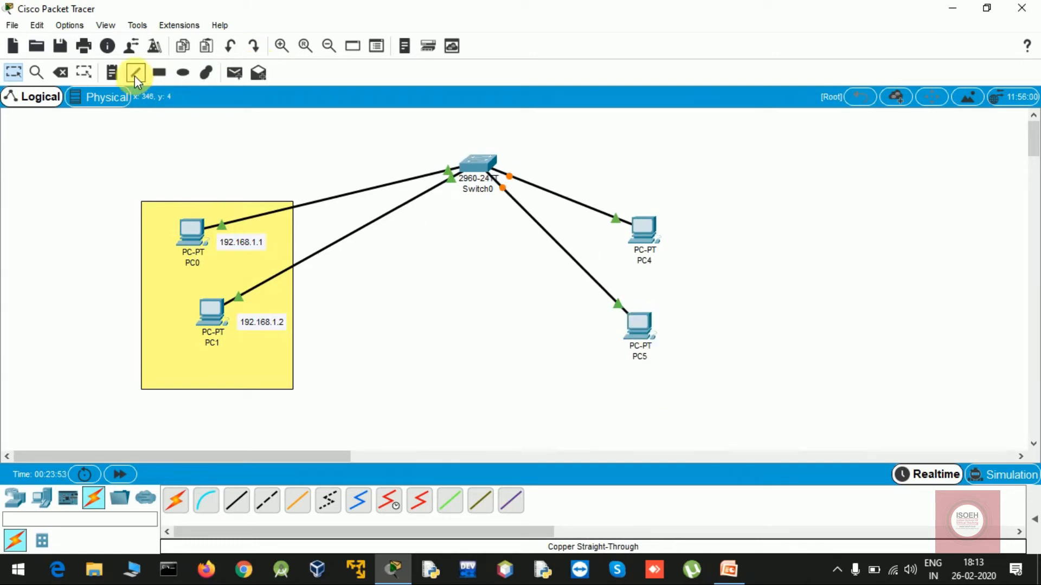
Draw a rectangle with a black outline and light green fill (#aaff7f) around PC4 and PC5.
{"action": "left_click", "coordinate": [156, 75]}
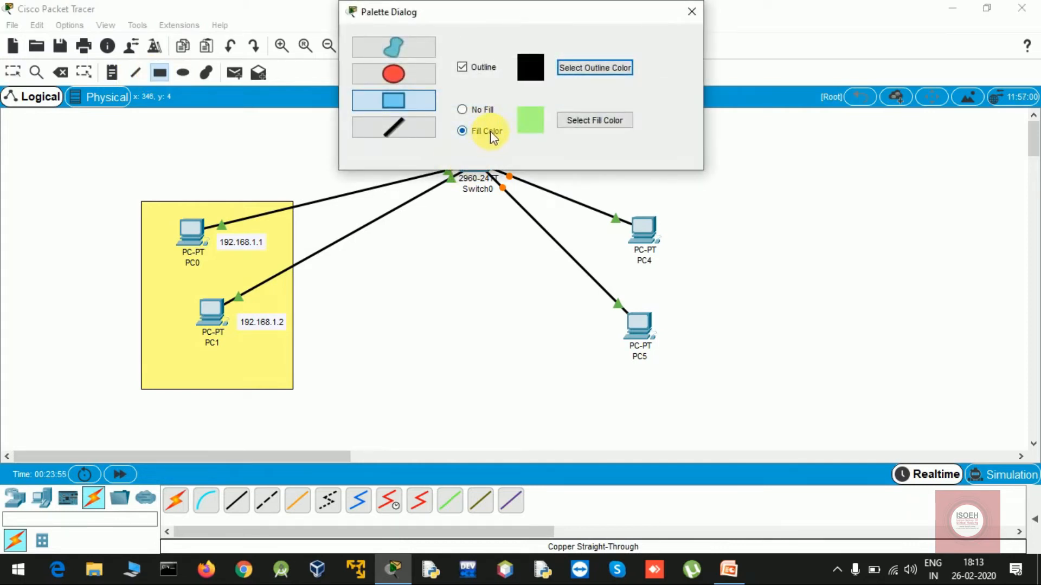
{"action": "left_click", "coordinate": [583, 119]}
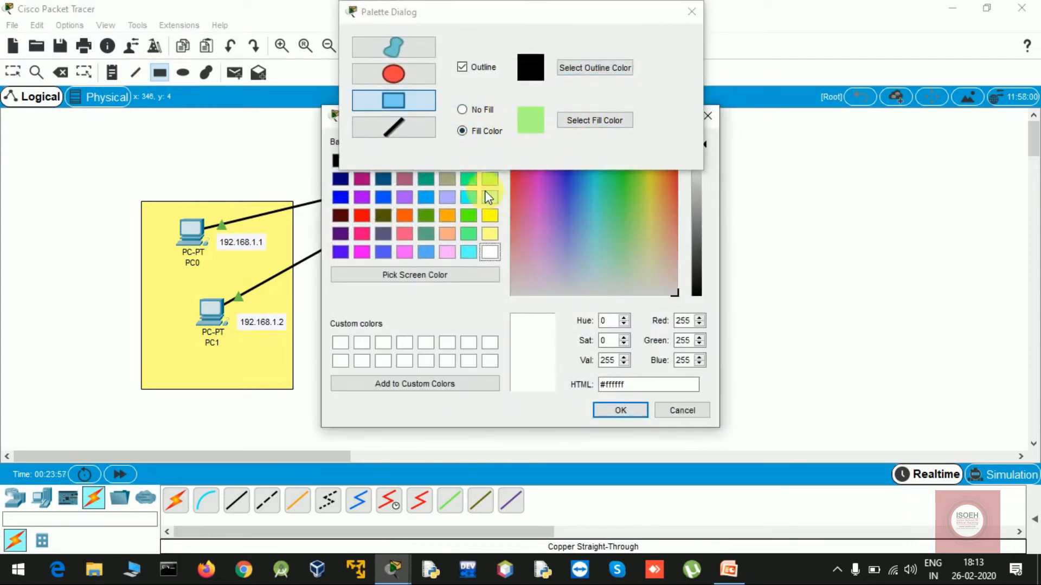
{"action": "left_click", "coordinate": [491, 179]}
{"action": "left_click", "coordinate": [614, 412]}
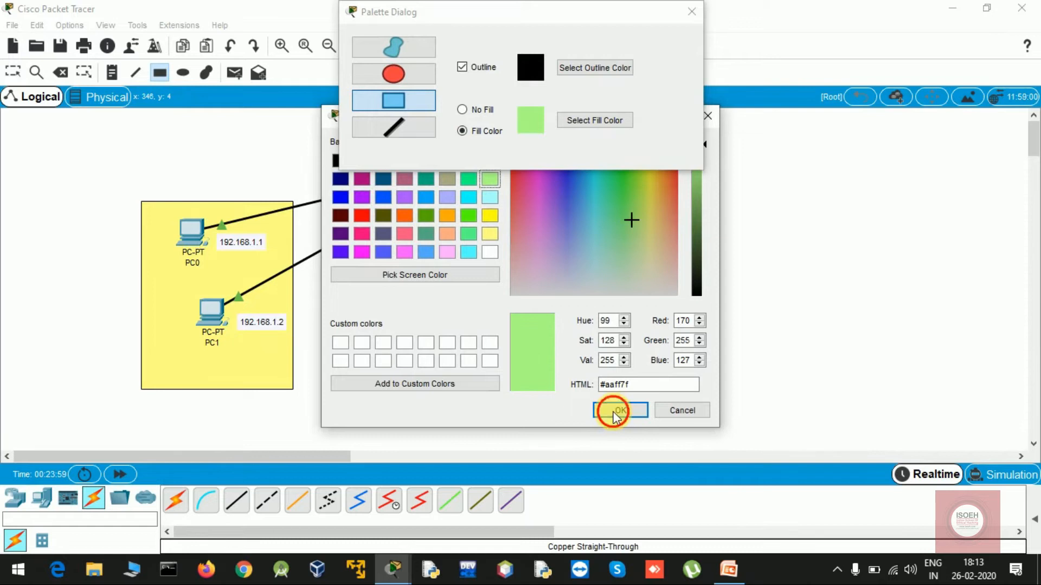
{"action": "left_click_drag", "start_coordinate": [569, 183], "coordinate": [757, 421]}
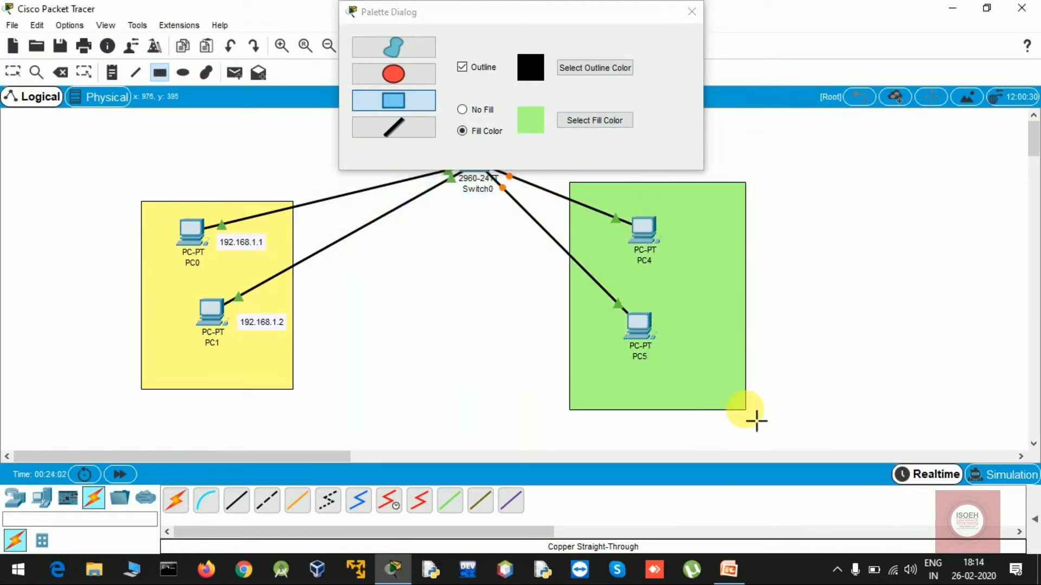
{"action": "left_click", "coordinate": [693, 19]}
{"action": "left_click", "coordinate": [115, 73]}
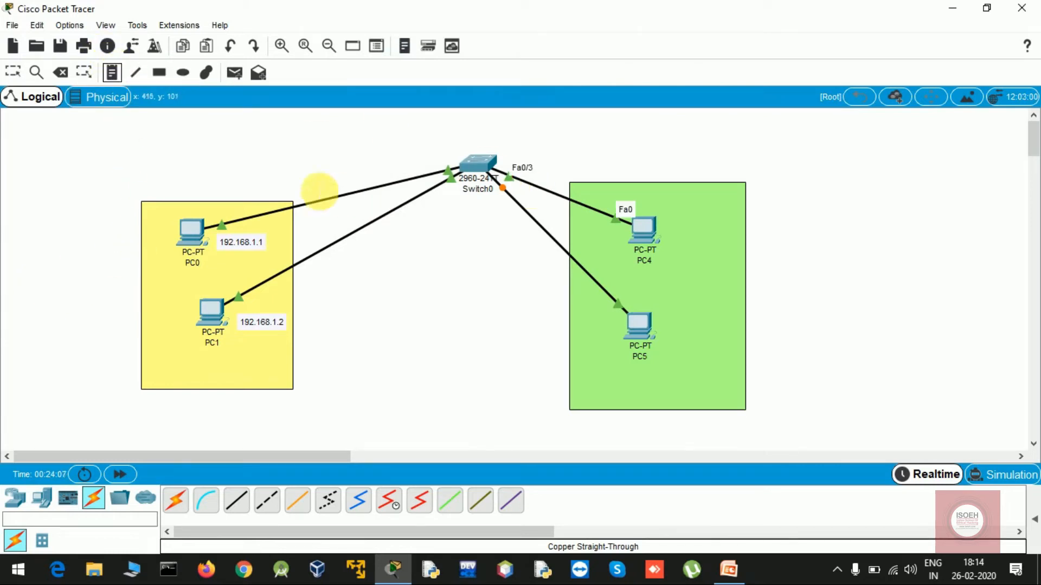
{"action": "key", "text": "Escape"}
Give PC4 the static IP address 192.168.1.11 with subnet mask 255.255.255.0 and close its window.
{"action": "left_click", "coordinate": [648, 232]}
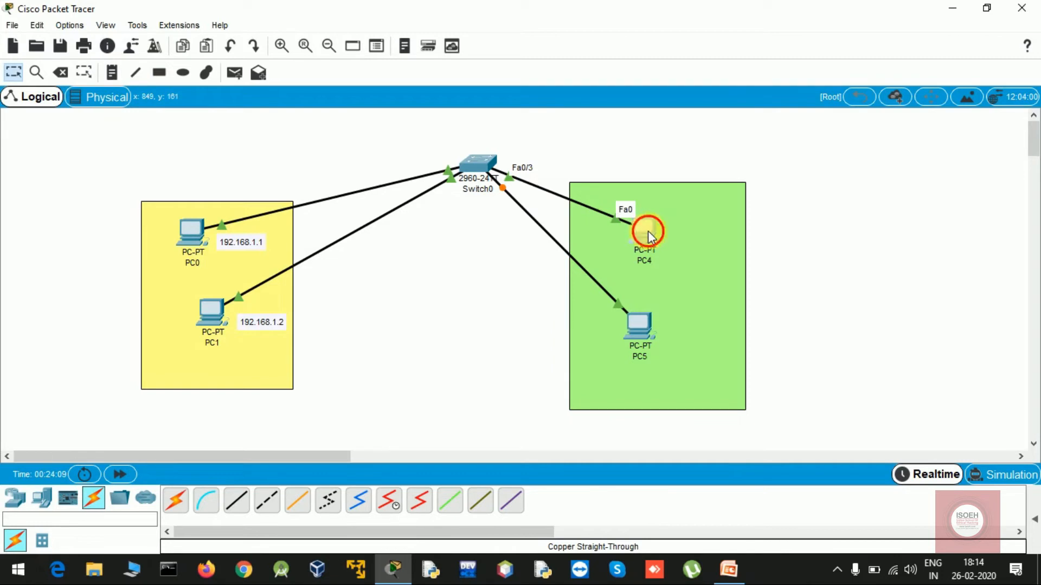
{"action": "left_click", "coordinate": [442, 104]}
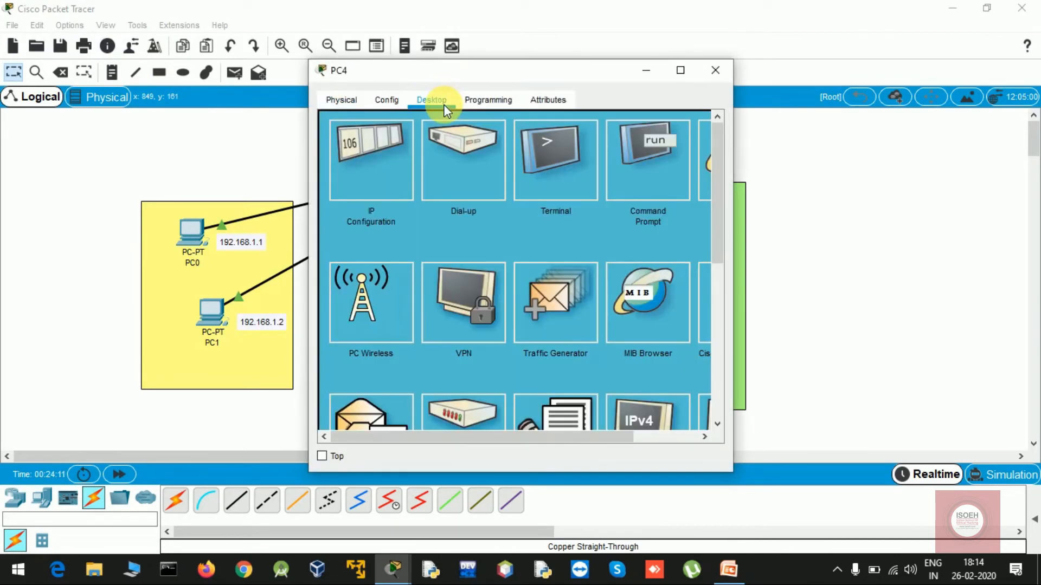
{"action": "left_click", "coordinate": [377, 148]}
{"action": "left_click", "coordinate": [475, 208]}
{"action": "type", "text": "192.168.1.11"}
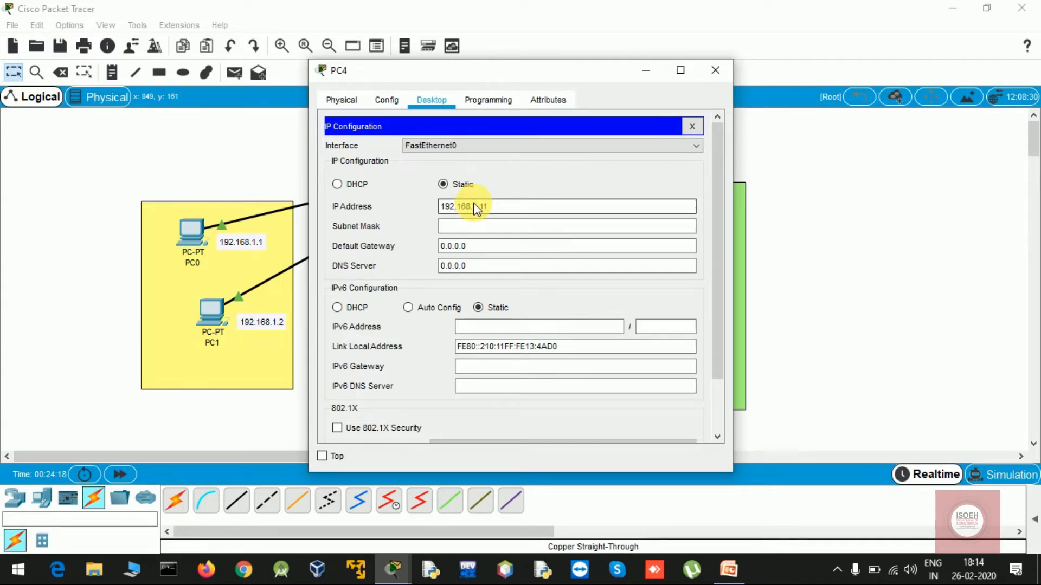
{"action": "key", "text": "Tab"}
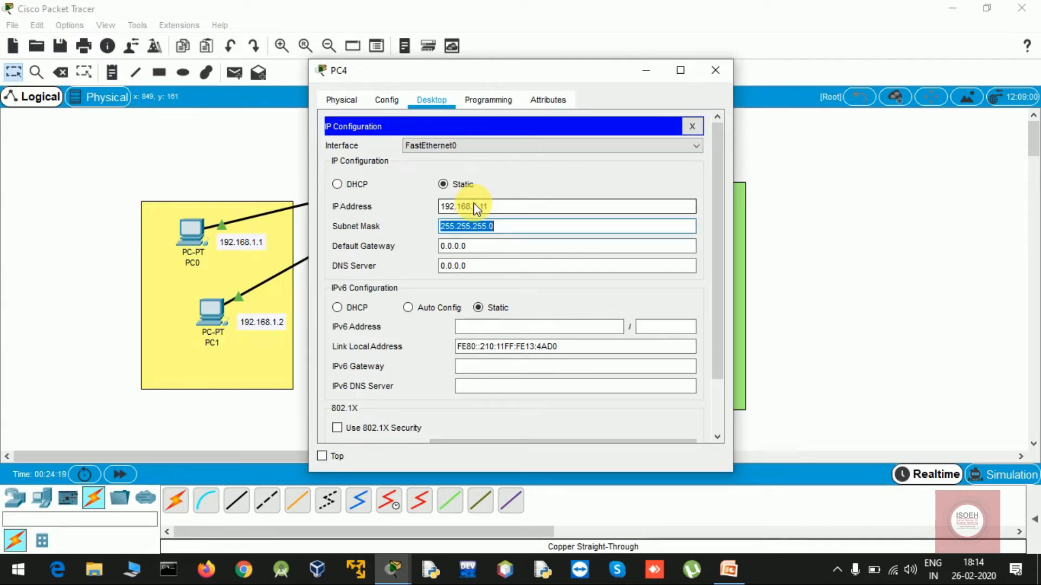
{"action": "left_click", "coordinate": [717, 69]}
Give PC5 the static IP address 192.168.1.12 with subnet mask 255.255.255.0 and close its window.
{"action": "left_click", "coordinate": [645, 336]}
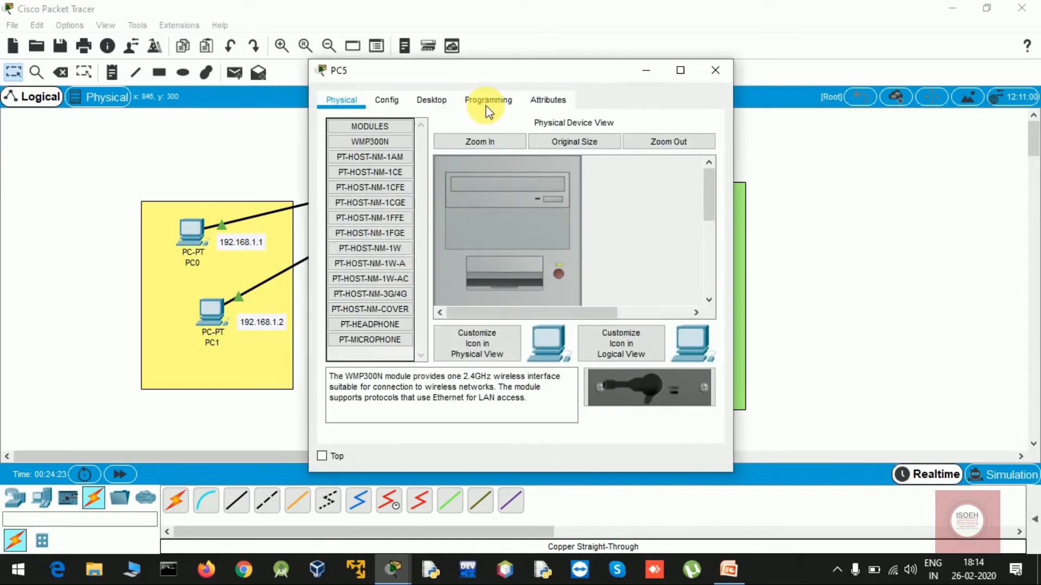
{"action": "left_click", "coordinate": [447, 104]}
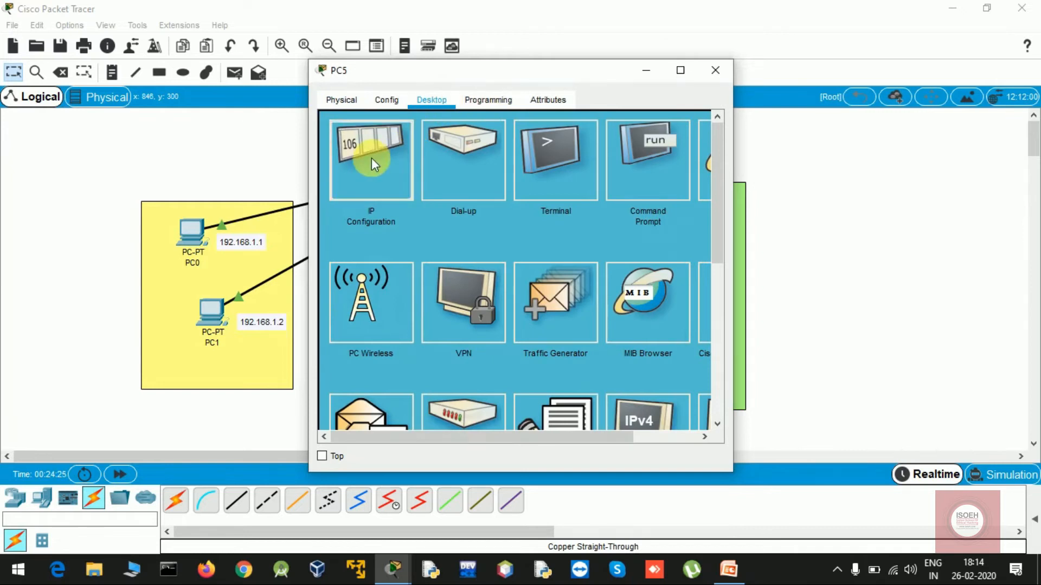
{"action": "left_click", "coordinate": [372, 158]}
{"action": "left_click", "coordinate": [463, 206]}
{"action": "type", "text": "192.168.1.12"}
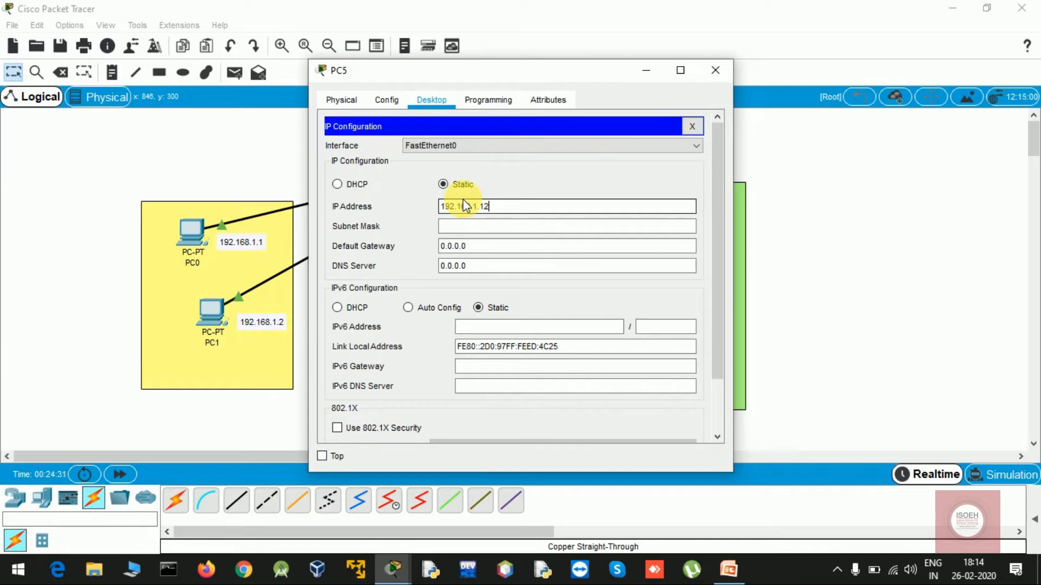
{"action": "key", "text": "Tab"}
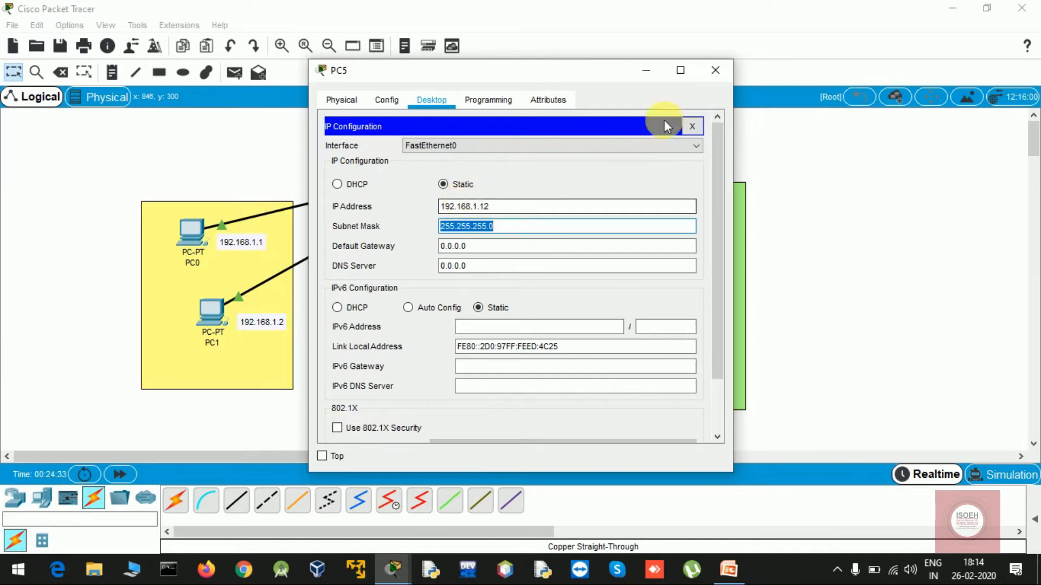
{"action": "left_click", "coordinate": [713, 70]}
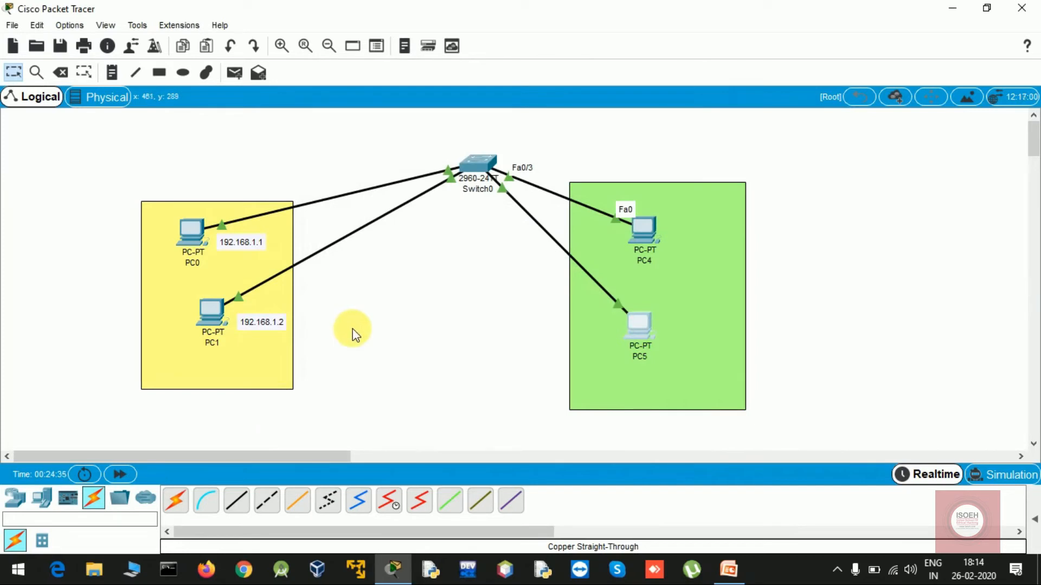
Place the text notes 192.168.1.11 beside PC4 and 192.168.1.12 beside PC5.
{"action": "left_click", "coordinate": [114, 76]}
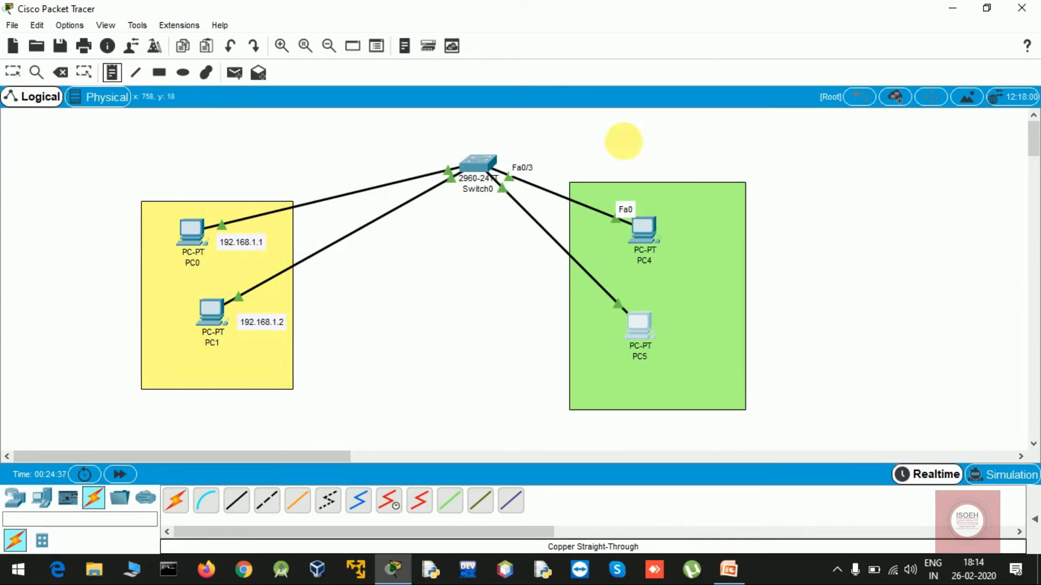
{"action": "left_click", "coordinate": [684, 234]}
{"action": "type", "text": "192.168"}
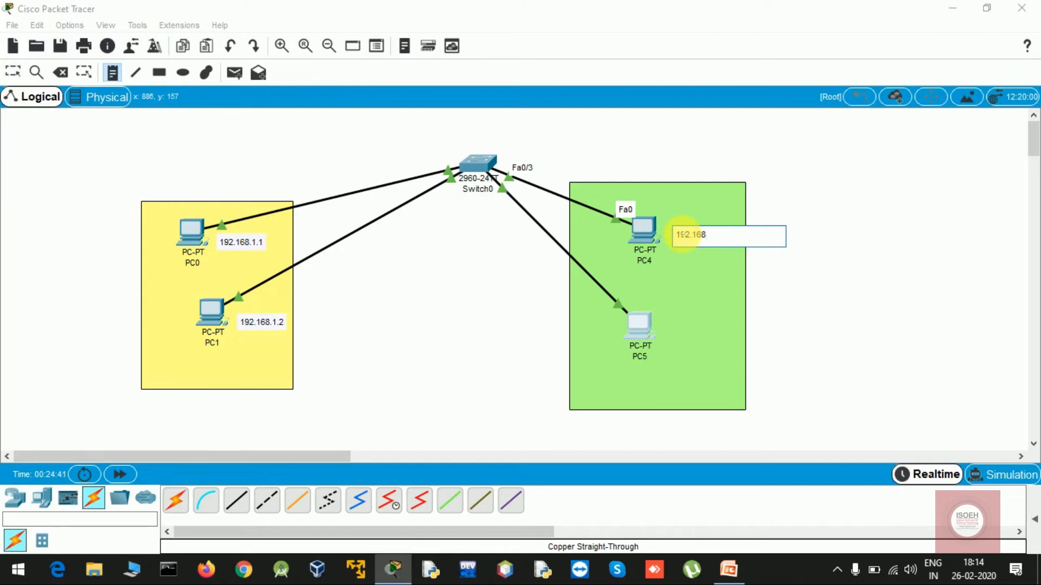
{"action": "type", "text": ".1.11"}
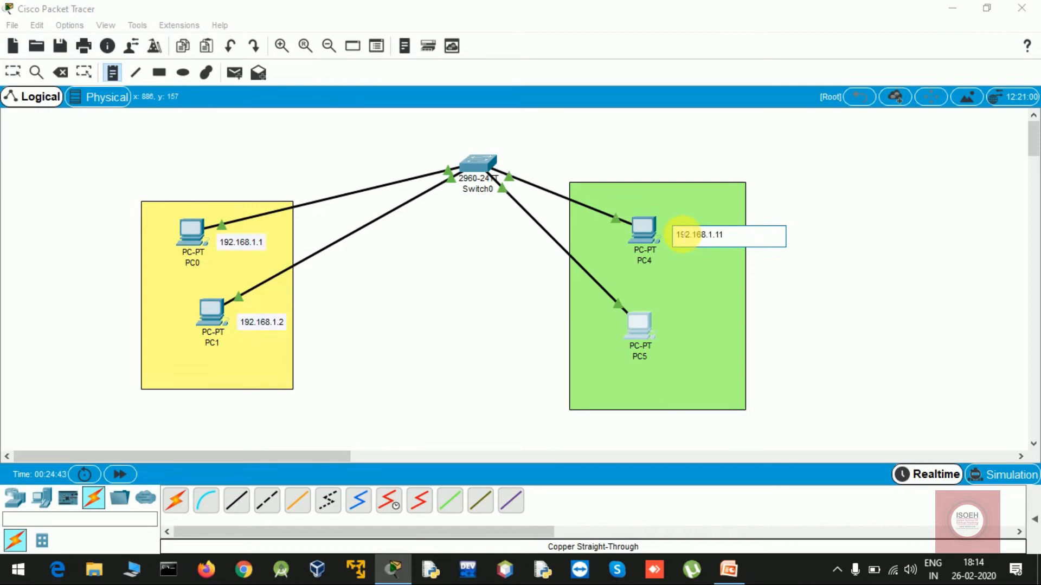
{"action": "left_click", "coordinate": [674, 336]}
{"action": "type", "text": "19"}
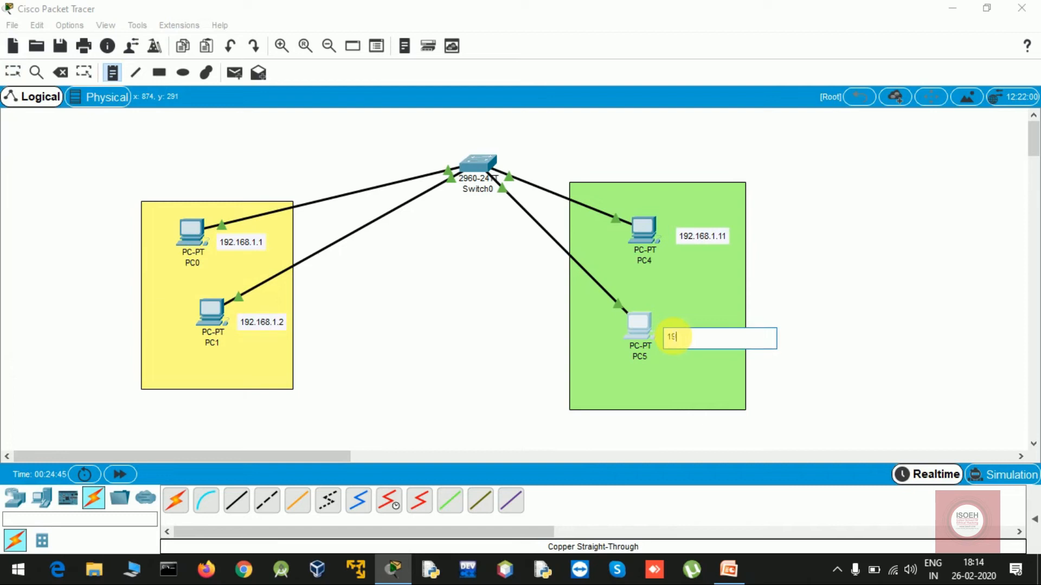
{"action": "type", "text": "2.168.1.12"}
Add the text note "vlan 2000" at the bottom of the yellow area and "vlan 500" at the bottom of the green area.
{"action": "left_click", "coordinate": [184, 383]}
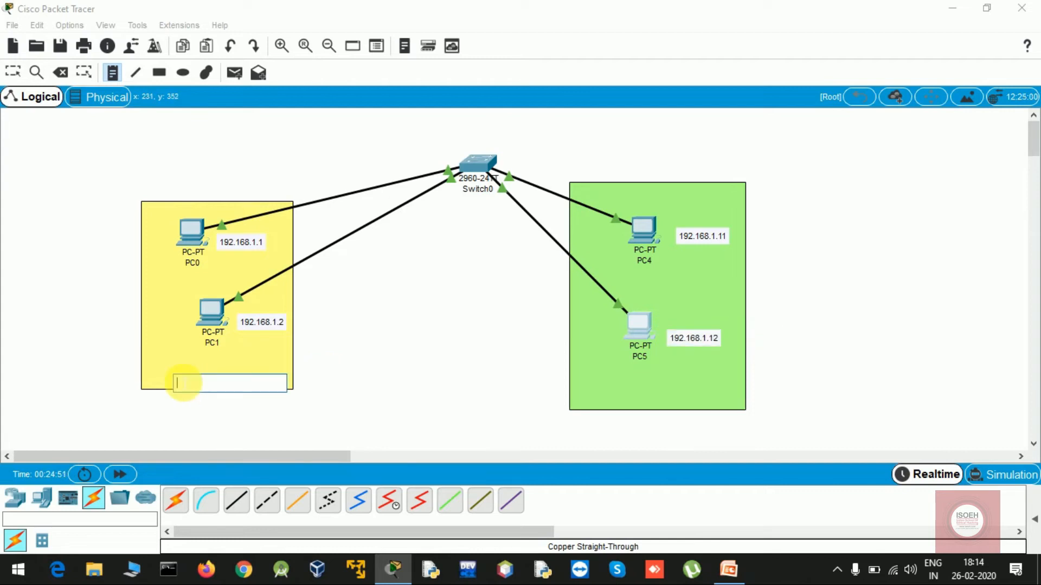
{"action": "type", "text": "vlan 2000"}
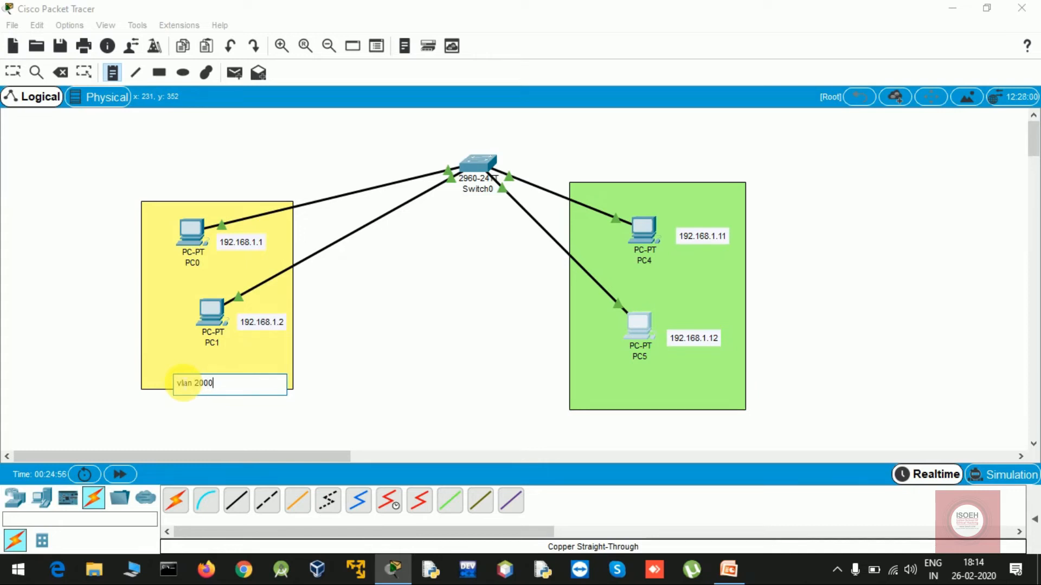
{"action": "left_click", "coordinate": [631, 403]}
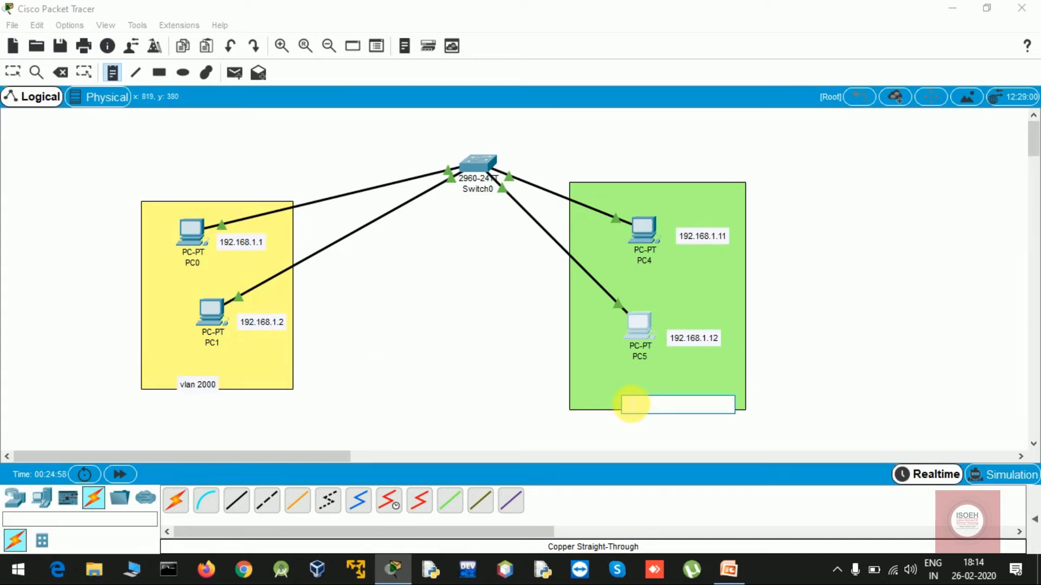
{"action": "type", "text": "vlan 50"}
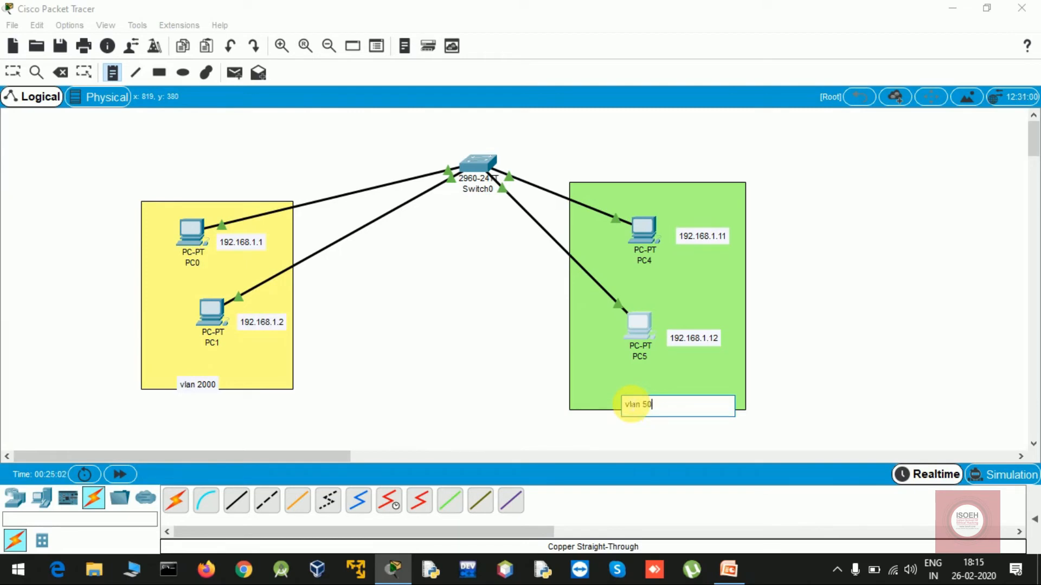
{"action": "left_click", "coordinate": [932, 347]}
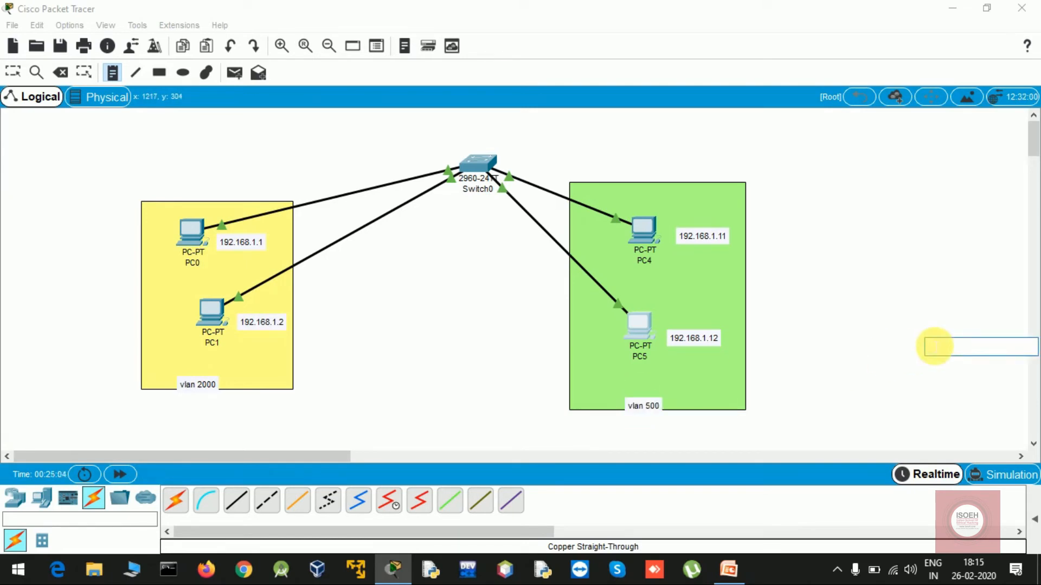
{"action": "key", "text": "Escape"}
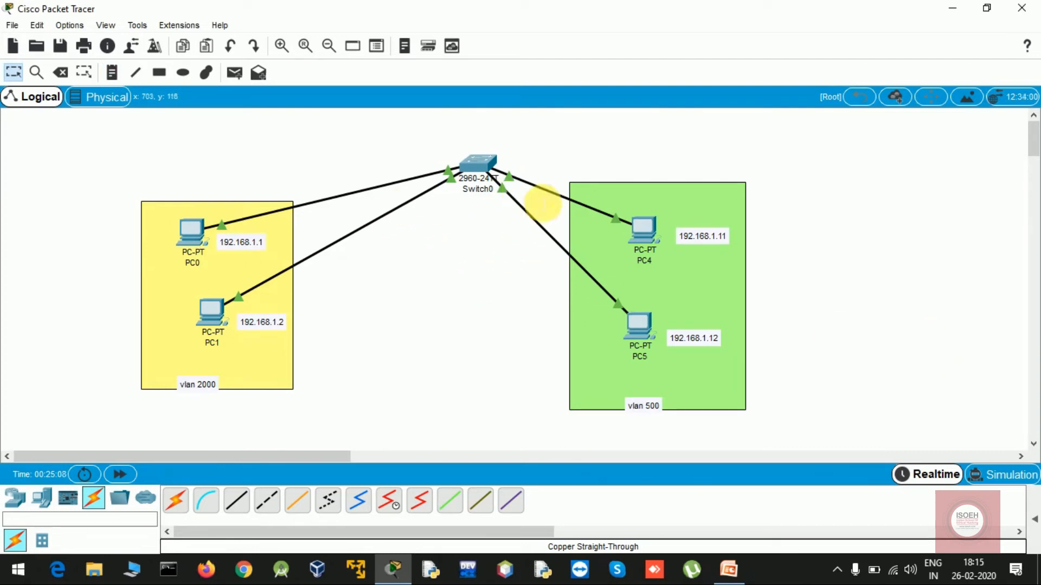
Check the switch ports used by the PC4 and PC5 links, and open Switch0's command line in a wider window.
{"action": "mouse_move", "coordinate": [548, 198]}
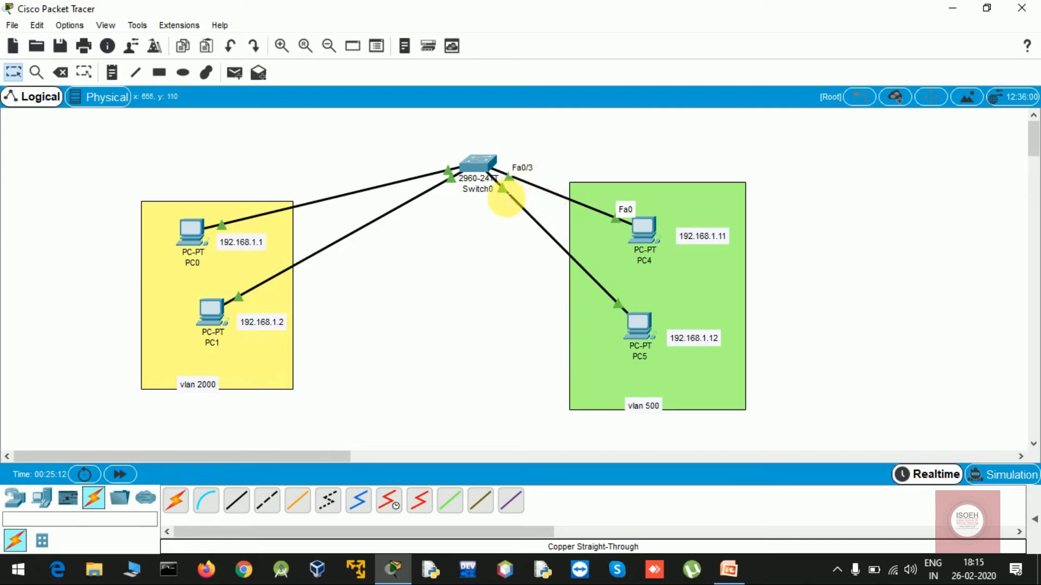
{"action": "mouse_move", "coordinate": [509, 204]}
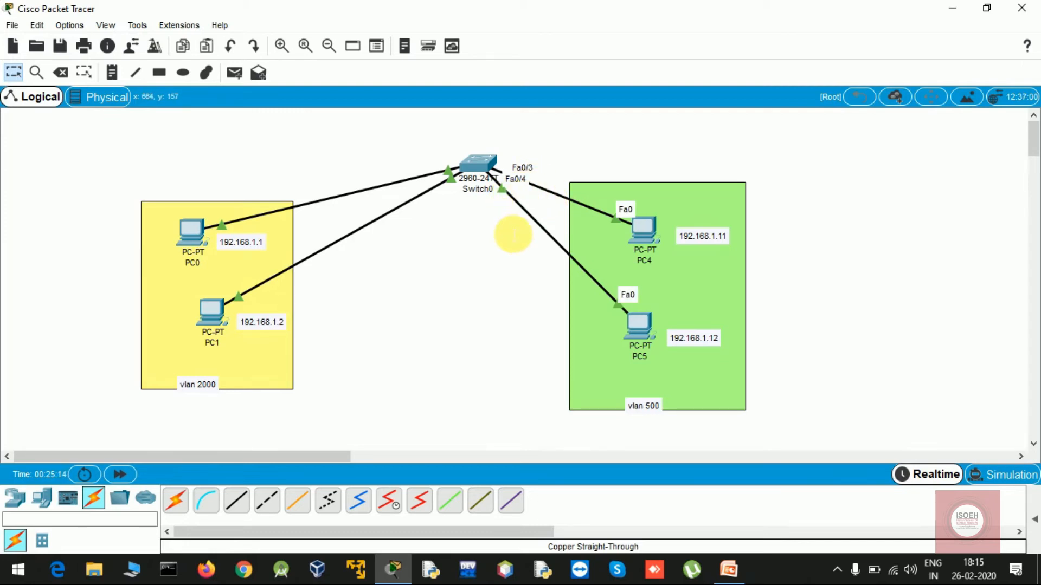
{"action": "left_click", "coordinate": [477, 164]}
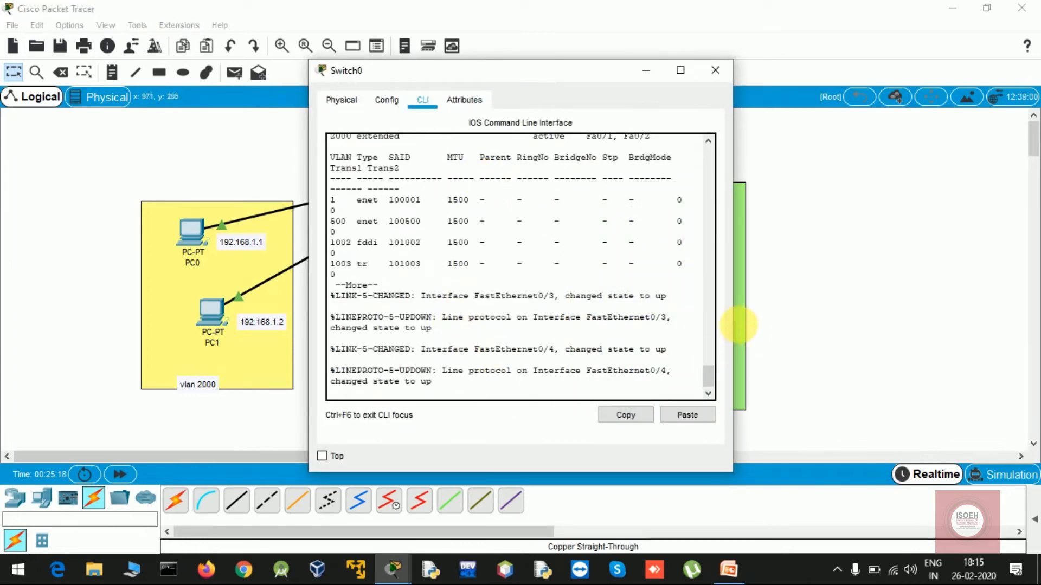
{"action": "left_click", "coordinate": [740, 317]}
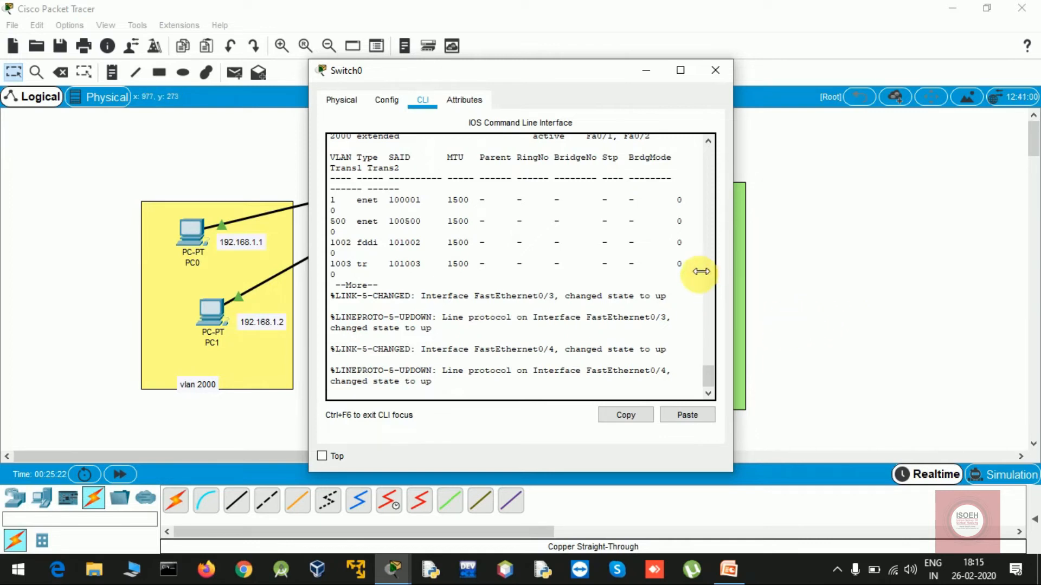
{"action": "left_click_drag", "start_coordinate": [587, 67], "coordinate": [671, 65]}
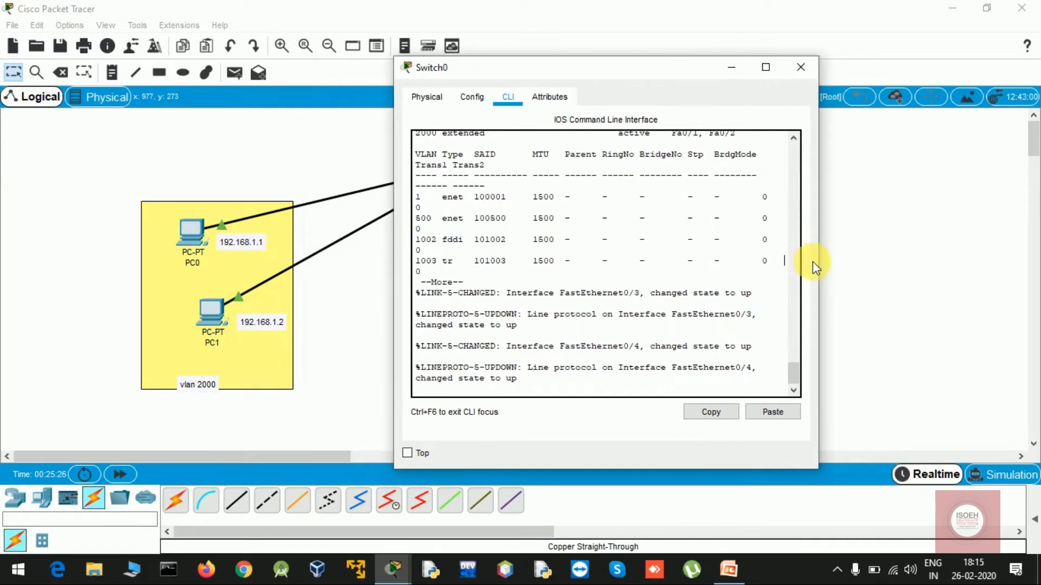
{"action": "left_click_drag", "start_coordinate": [820, 265], "coordinate": [995, 261]}
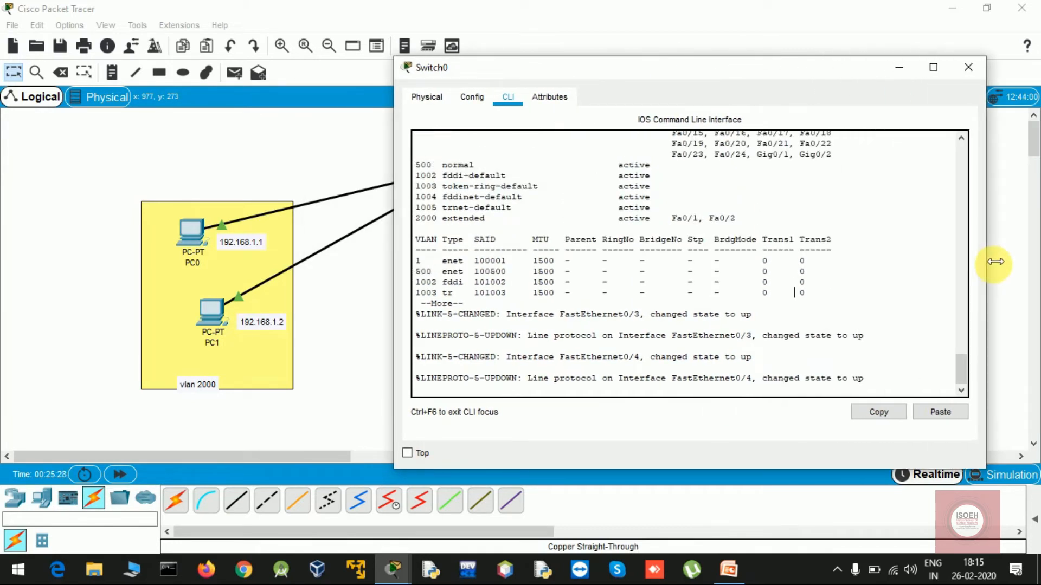
Page through the rest of Switch0's VLAN listing and exit interface-range mode to global configuration mode.
{"action": "key", "text": "Return"}
{"action": "key", "text": "Return"}
{"action": "key", "text": "Return"}
{"action": "key", "text": "Return"}
{"action": "key", "text": "Return"}
{"action": "key", "text": "Return"}
{"action": "key", "text": "Return"}
{"action": "key", "text": "Return"}
{"action": "key", "text": "Return"}
{"action": "key", "text": "Return"}
{"action": "key", "text": "Return"}
{"action": "key", "text": "Return"}
{"action": "key", "text": "Return"}
{"action": "key", "text": "Return"}
{"action": "key", "text": "Return"}
{"action": "key", "text": "Return"}
{"action": "key", "text": "Return"}
{"action": "key", "text": "Return"}
{"action": "key", "text": "Return"}
{"action": "key", "text": "Return"}
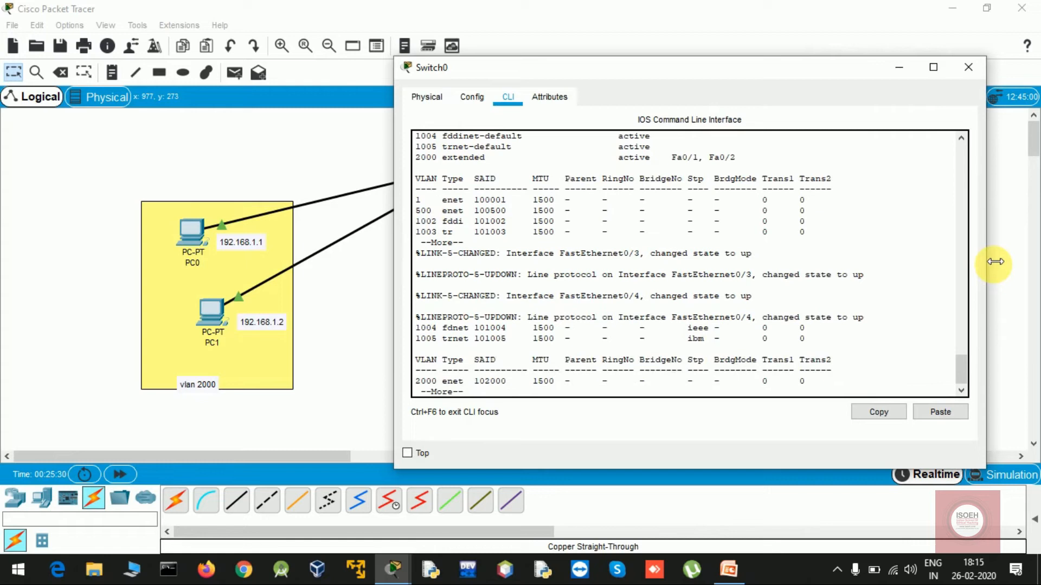
{"action": "key", "text": "Return"}
{"action": "key", "text": "Return"}
{"action": "key", "text": "Return"}
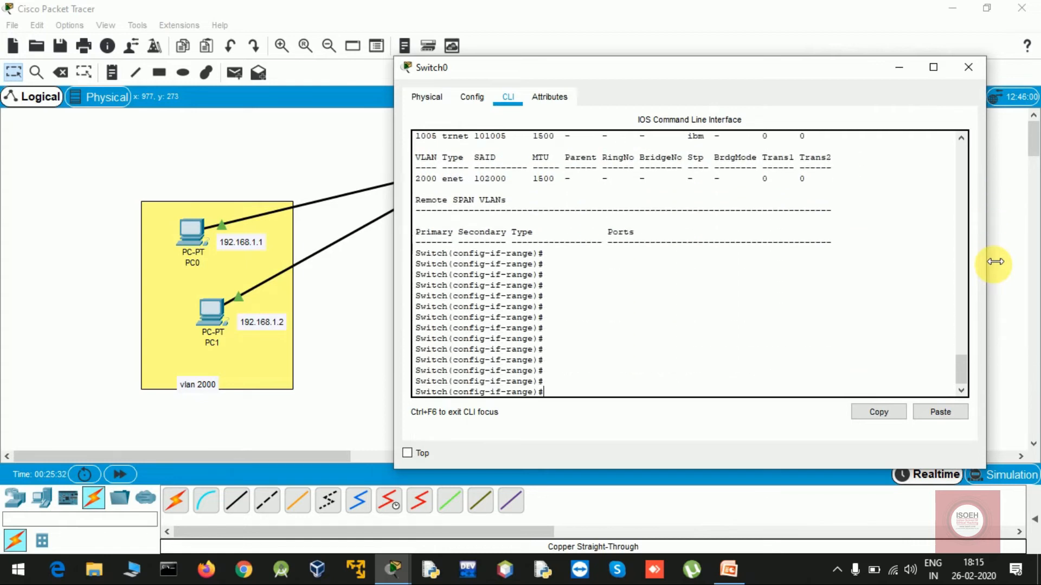
{"action": "key", "text": "Return"}
{"action": "key", "text": "Return"}
{"action": "key", "text": "Return"}
{"action": "key", "text": "Return"}
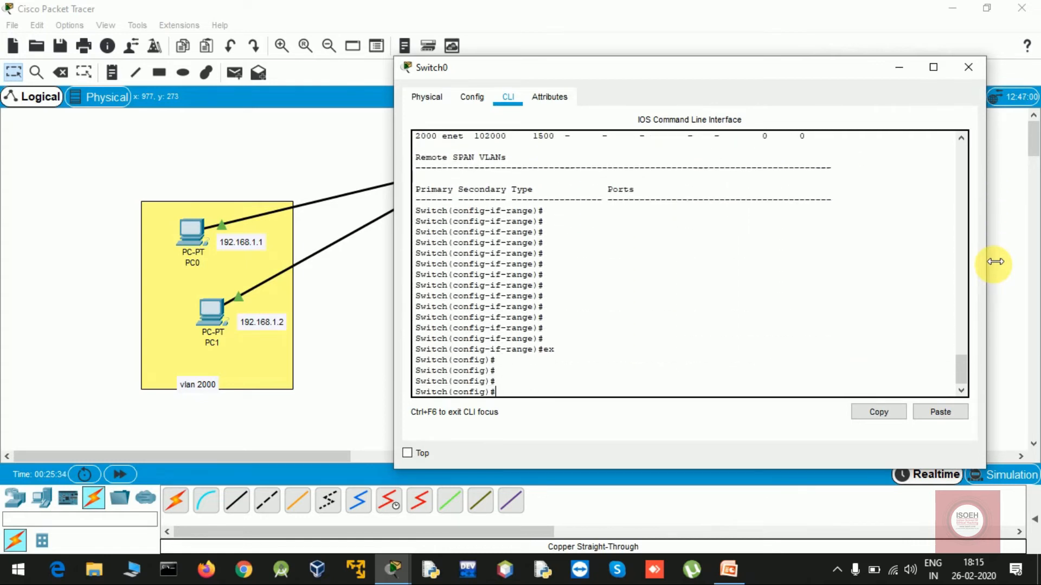
Select Switch0's interface range f0/3-4 and set its switchport mode to access.
{"action": "type", "text": "in"}
{"action": "type", "text": "range"}
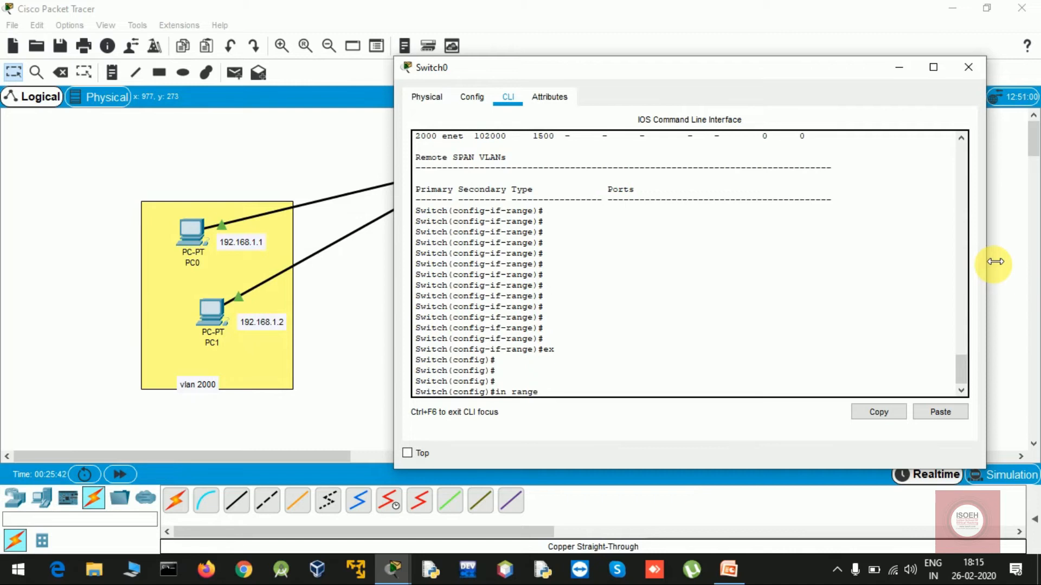
{"action": "type", "text": " f0/3-4"}
{"action": "key", "text": "Return"}
{"action": "type", "text": "switch"}
{"action": "key", "text": "Tab"}
{"action": "type", "text": "mode access"}
{"action": "key", "text": "Return"}
Assign the selected port range to access VLAN 500 and exit to global configuration mode.
{"action": "type", "text": "switchport access"}
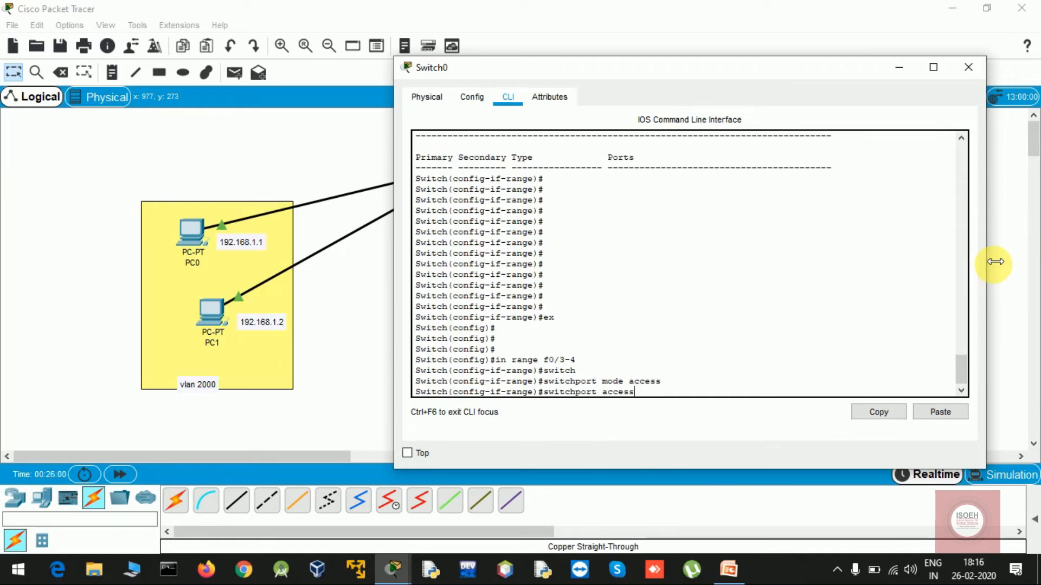
{"action": "type", "text": " vlan 500"}
{"action": "key", "text": "Return"}
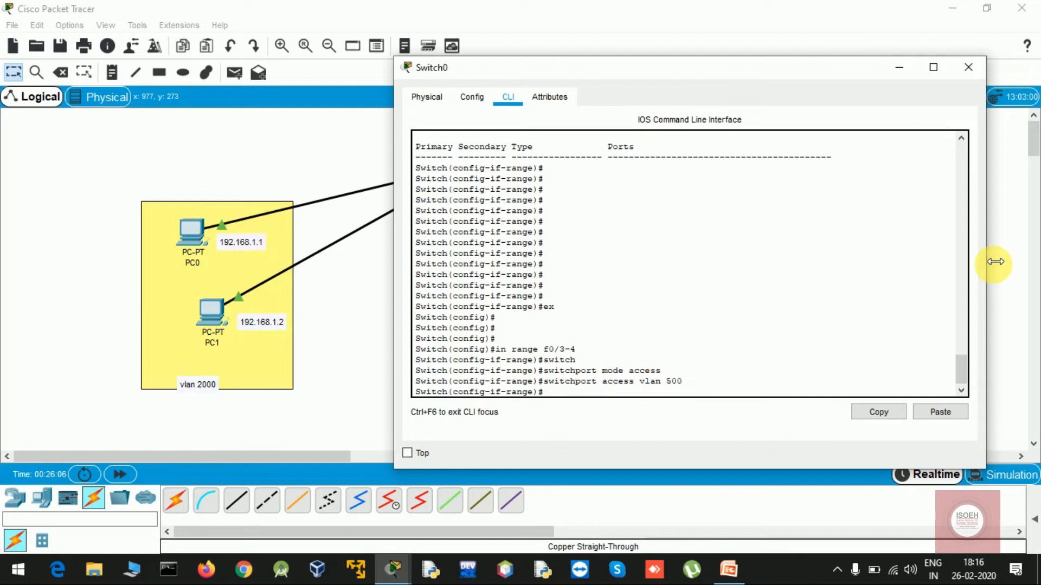
{"action": "type", "text": "ex"}
{"action": "key", "text": "Return"}
{"action": "key", "text": "Return"}
{"action": "key", "text": "Return"}
{"action": "key", "text": "Return"}
Display Switch0's VLAN table with "do sh vlan", examine the ports listed for VLANs 500 and 2000, and close the switch window.
{"action": "type", "text": "do sh vlan"}
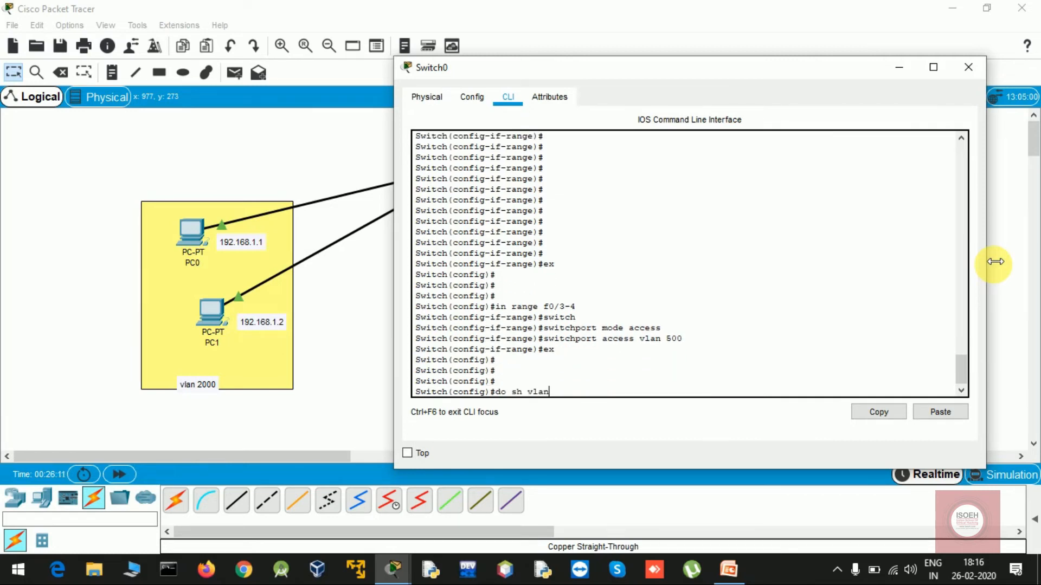
{"action": "key", "text": "Return"}
{"action": "key", "text": "Return"}
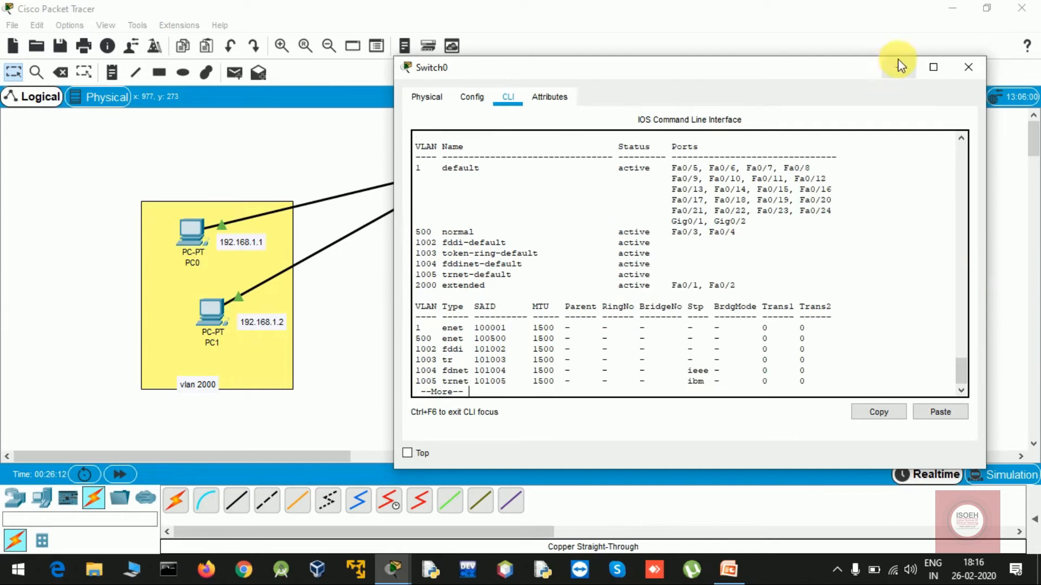
{"action": "left_click_drag", "start_coordinate": [416, 233], "coordinate": [747, 241]}
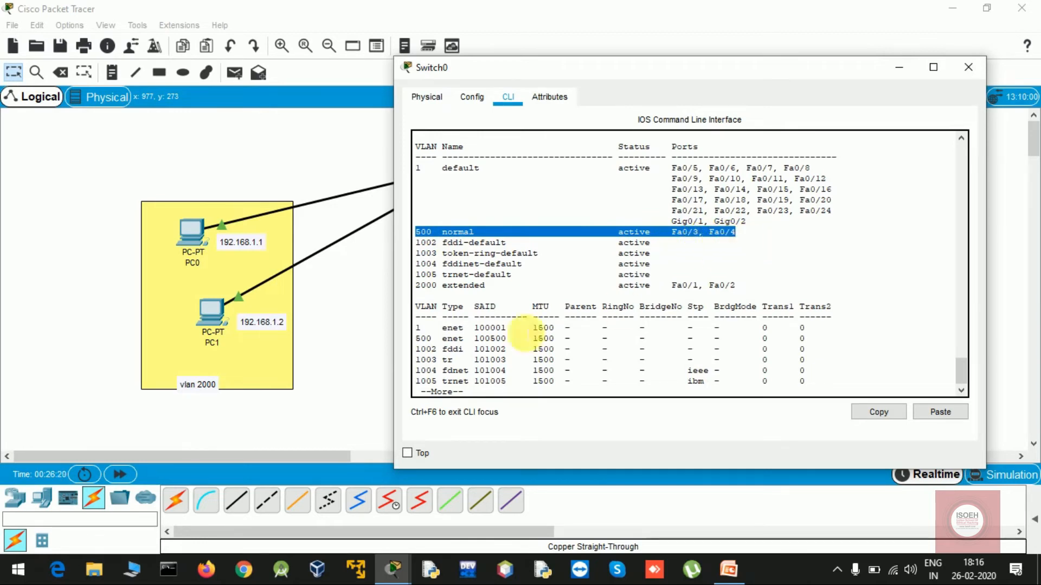
{"action": "left_click_drag", "start_coordinate": [419, 286], "coordinate": [744, 289]}
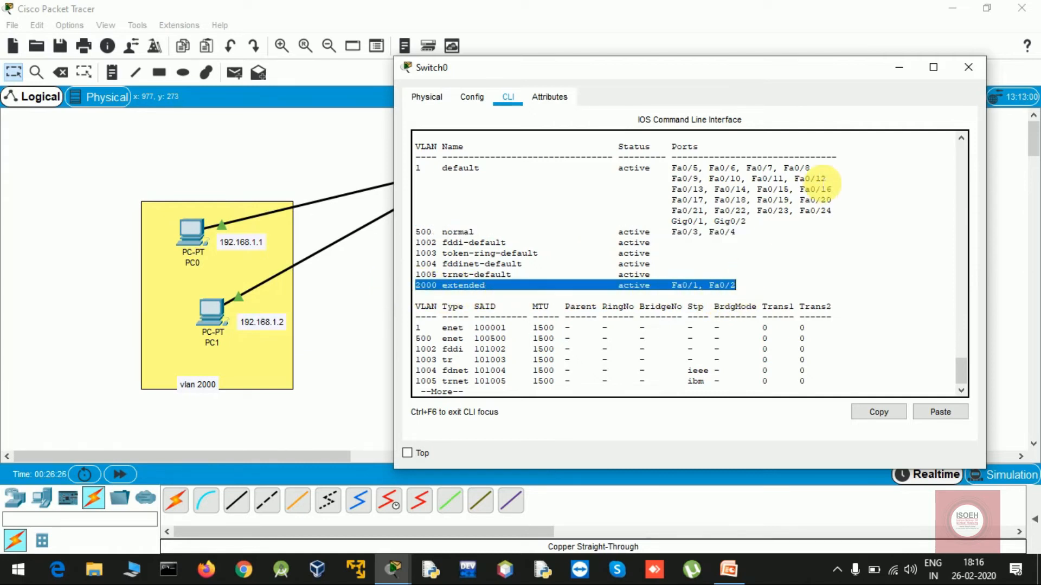
{"action": "left_click", "coordinate": [958, 69]}
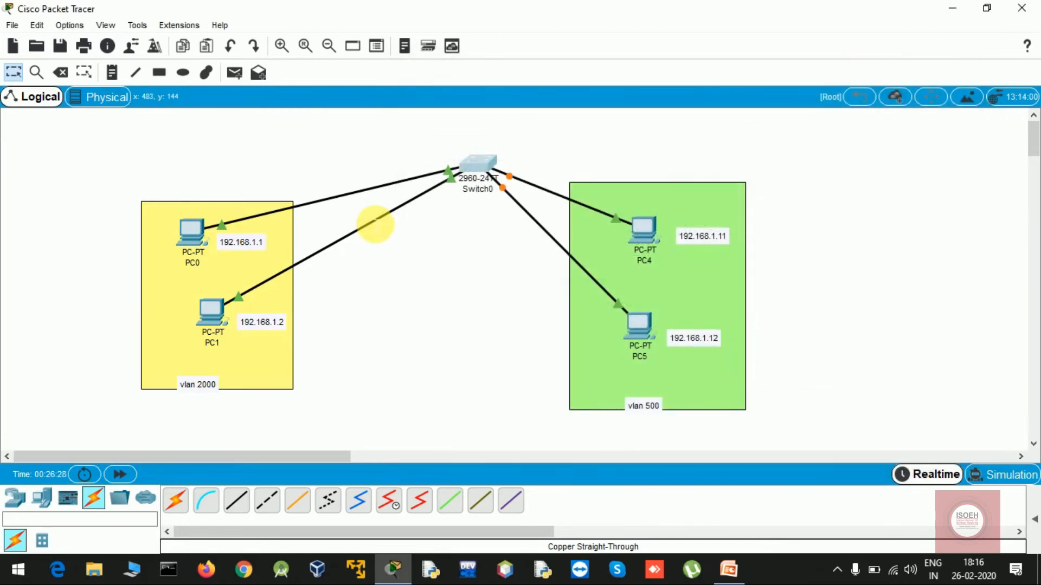
Open PC0's command prompt and ping 192.168.1.2 to test connectivity within VLAN 2000.
{"action": "left_click", "coordinate": [191, 232]}
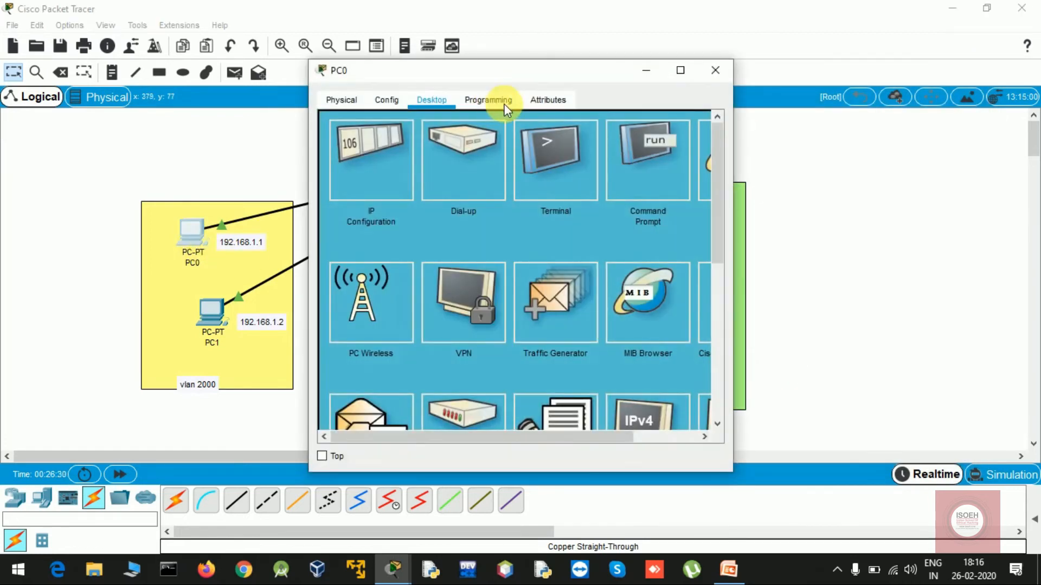
{"action": "left_click", "coordinate": [632, 157]}
{"action": "type", "text": "192.168."}
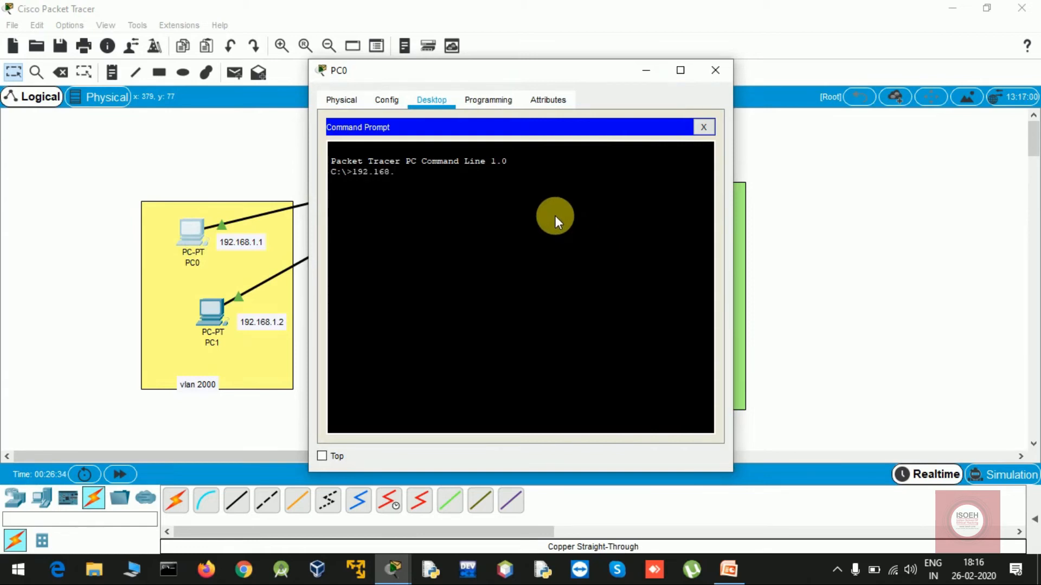
{"action": "key", "text": "BackSpace"}
{"action": "key", "text": "BackSpace"}
{"action": "key", "text": "BackSpace"}
{"action": "key", "text": "BackSpace"}
{"action": "key", "text": "BackSpace"}
{"action": "key", "text": "BackSpace"}
{"action": "key", "text": "BackSpace"}
{"action": "key", "text": "BackSpace"}
{"action": "type", "text": "ping 192.168.1."}
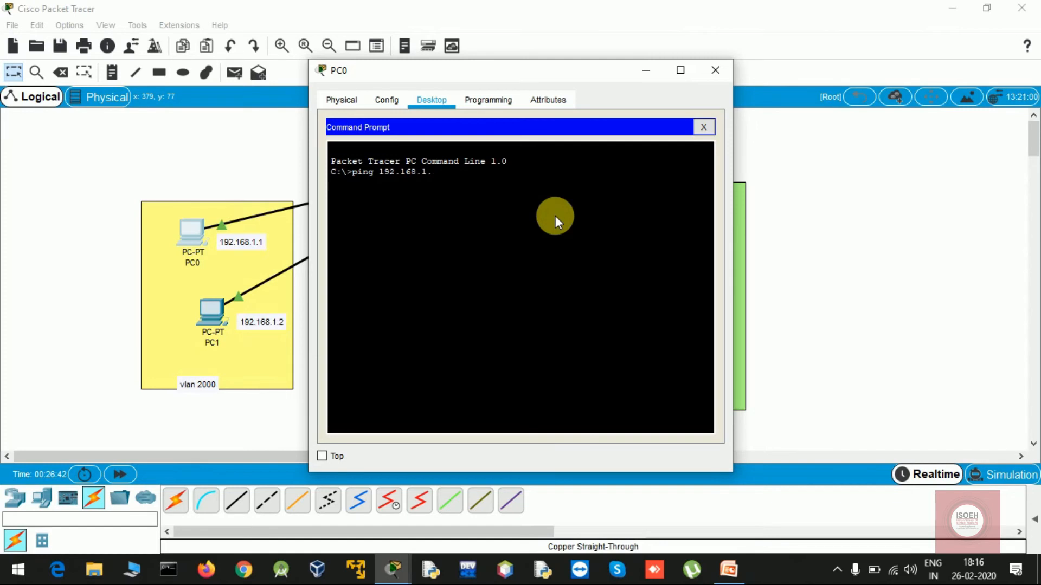
{"action": "type", "text": "2"}
{"action": "key", "text": "Return"}
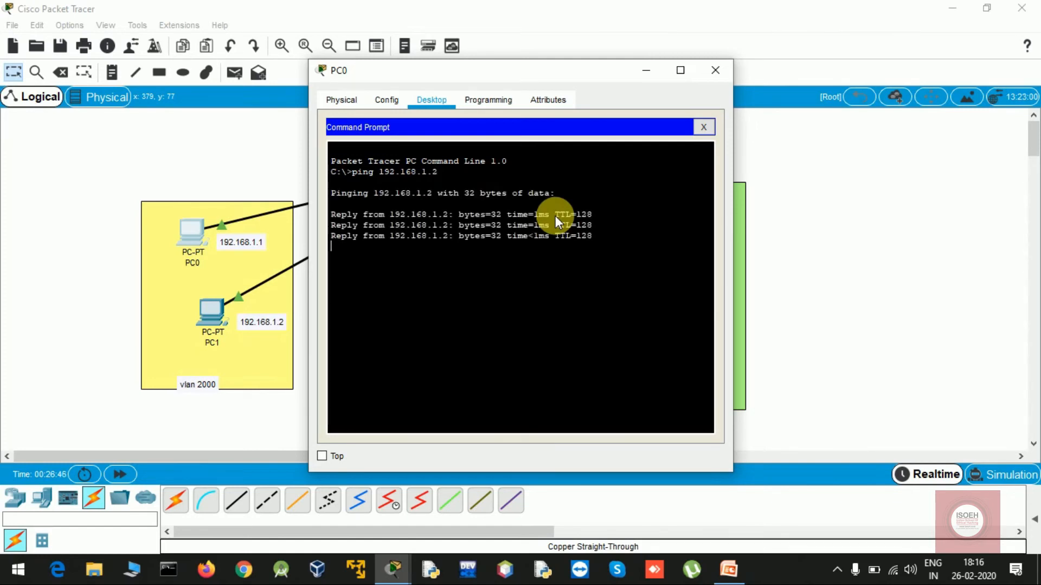
Ping 192.168.1.11 from PC0 to test connectivity from VLAN 2000 to VLAN 500, and interrupt the ping before it completes.
{"action": "key", "text": "Up"}
{"action": "key", "text": "BackSpace"}
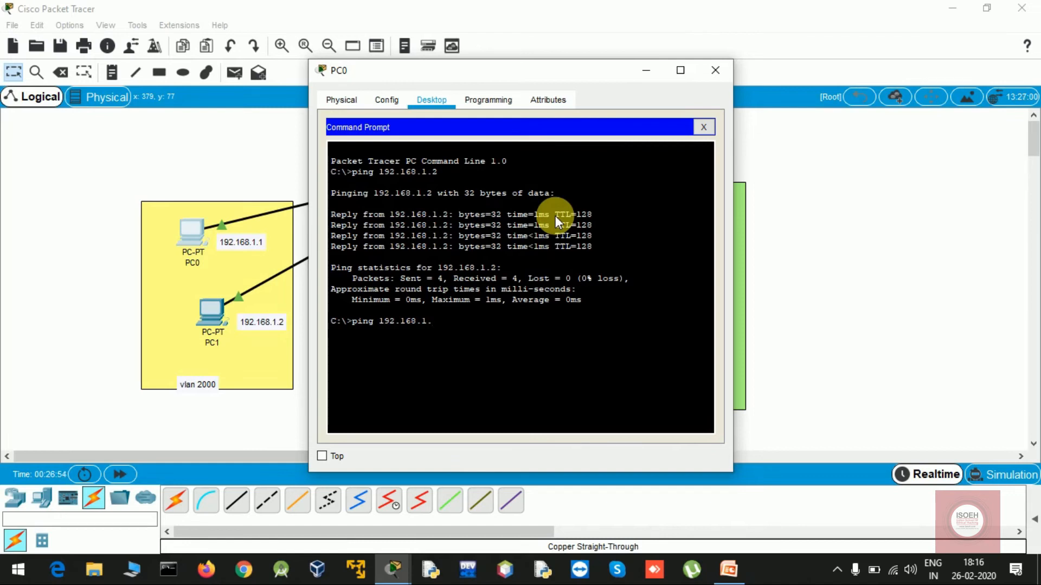
{"action": "type", "text": "11"}
{"action": "key", "text": "Return"}
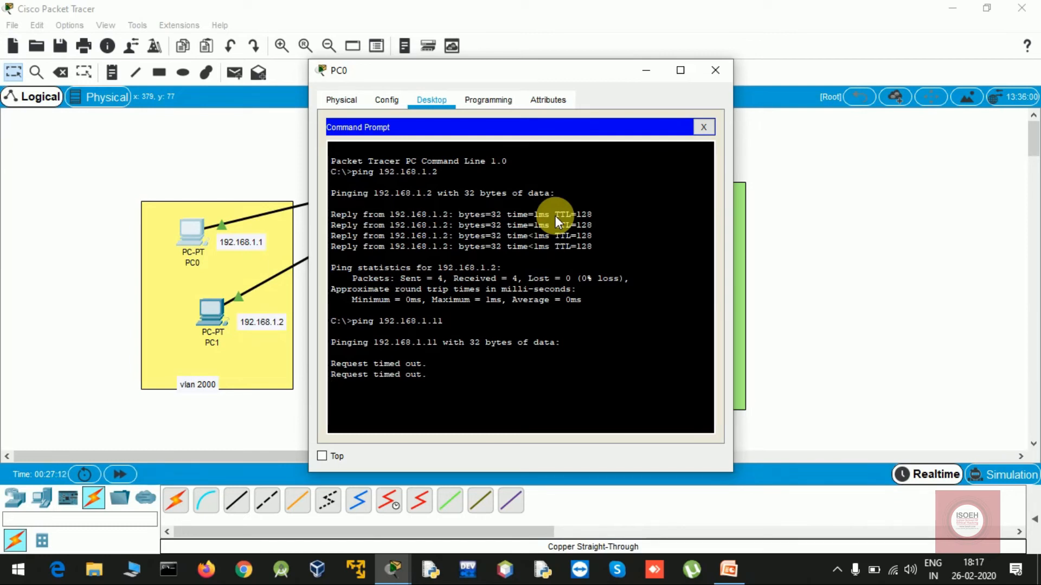
{"action": "key", "text": "ctrl+c"}
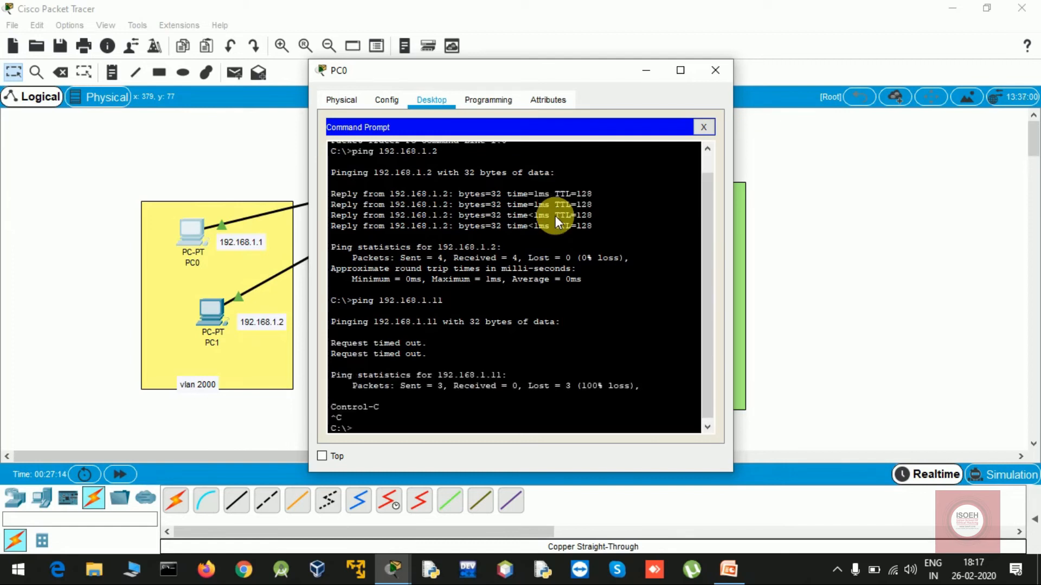
Ping 192.168.1.12 from PC0 and close the PC0 window.
{"action": "key", "text": "Up"}
{"action": "key", "text": "BackSpace"}
{"action": "type", "text": "2.168.1.12"}
{"action": "key", "text": "Return"}
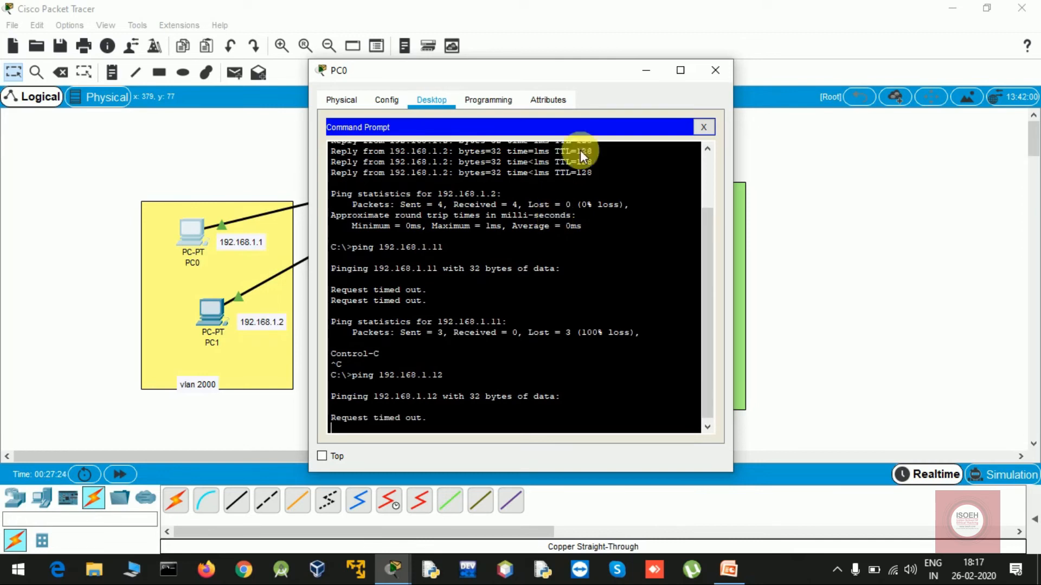
{"action": "left_click", "coordinate": [714, 71]}
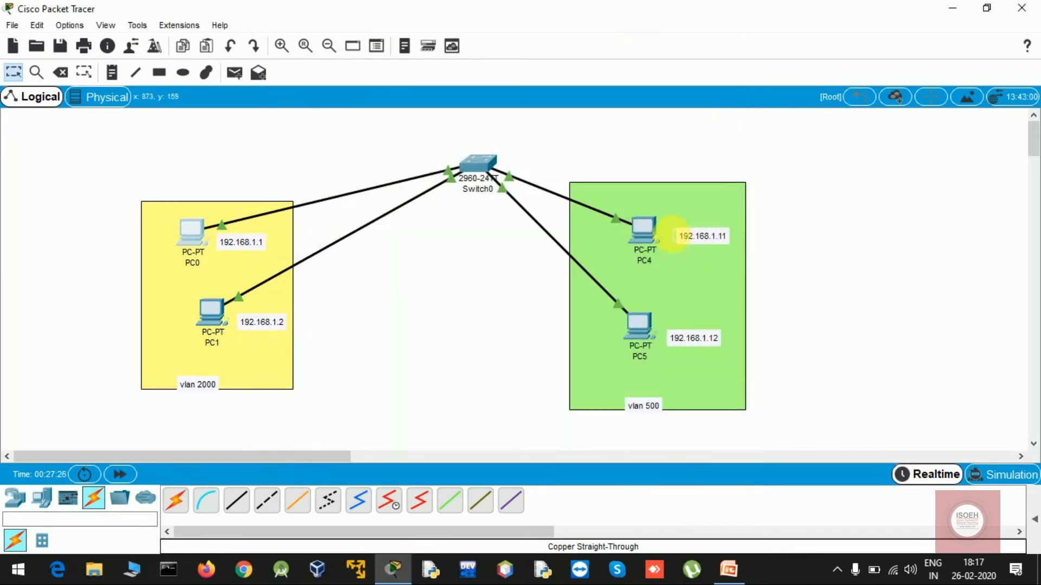
Open PC4's command prompt, ping its own address 192.168.1.11, and interrupt the ping.
{"action": "left_click", "coordinate": [649, 232]}
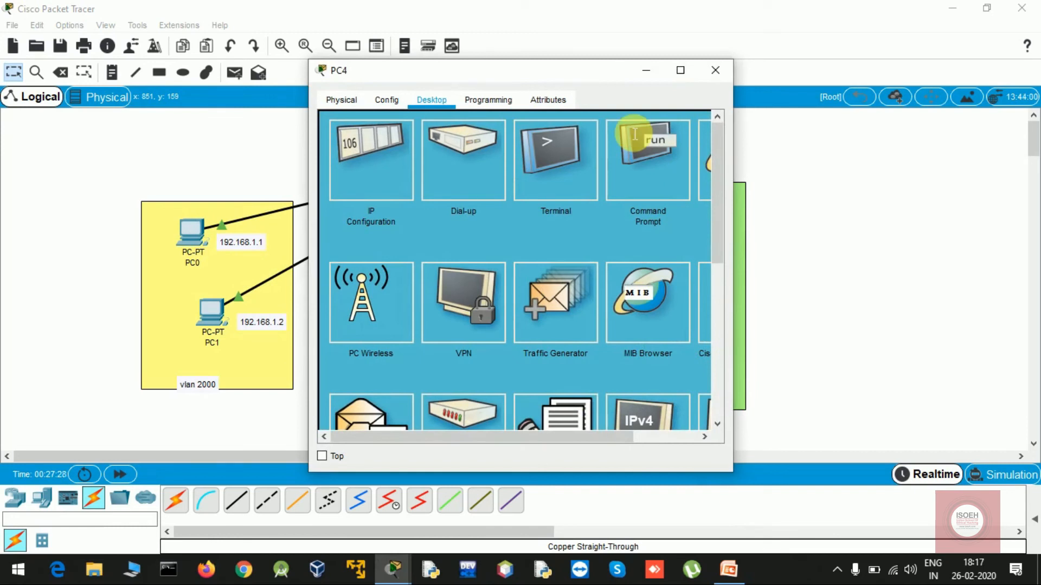
{"action": "left_click", "coordinate": [644, 163]}
{"action": "type", "text": "p"}
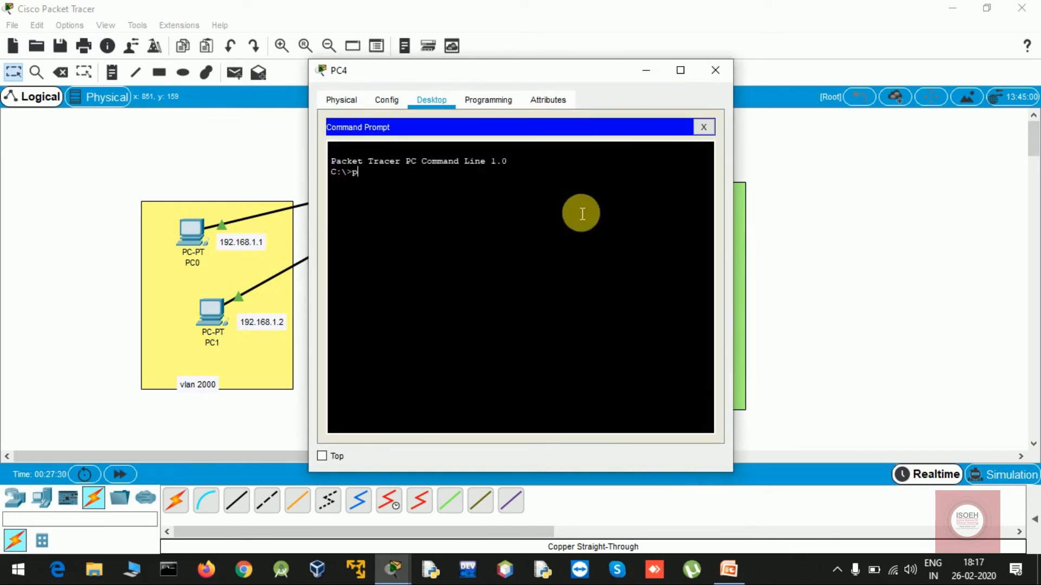
{"action": "type", "text": "ing 192.168.1.11"}
{"action": "key", "text": "Return"}
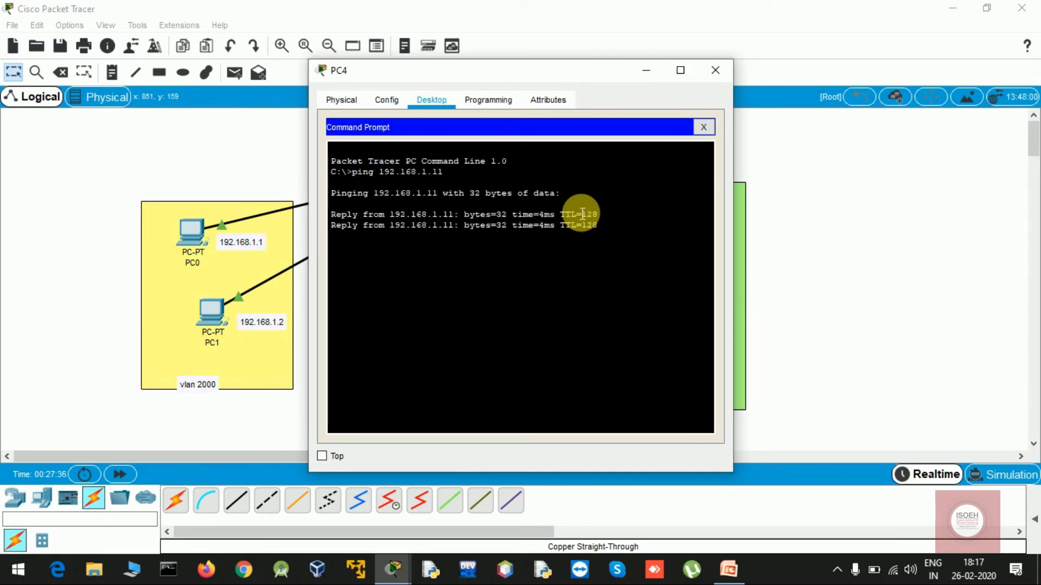
{"action": "key", "text": "ctrl+c"}
Ping 192.168.1.12 from PC4 to test connectivity within VLAN 500.
{"action": "key", "text": "Up"}
{"action": "key", "text": "BackSpace"}
{"action": "type", "text": "2"}
{"action": "key", "text": "Return"}
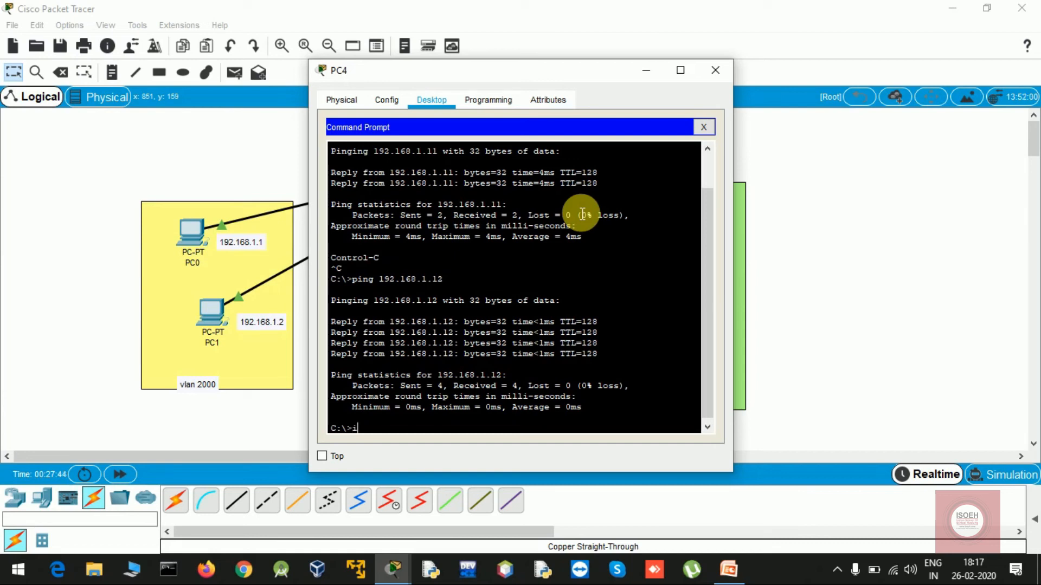
Ping 192.168.1.2 from PC4 to test connectivity from VLAN 500 to VLAN 2000, and close the PC4 window.
{"action": "type", "text": "ping 192.168.1.2"}
{"action": "key", "text": "Return"}
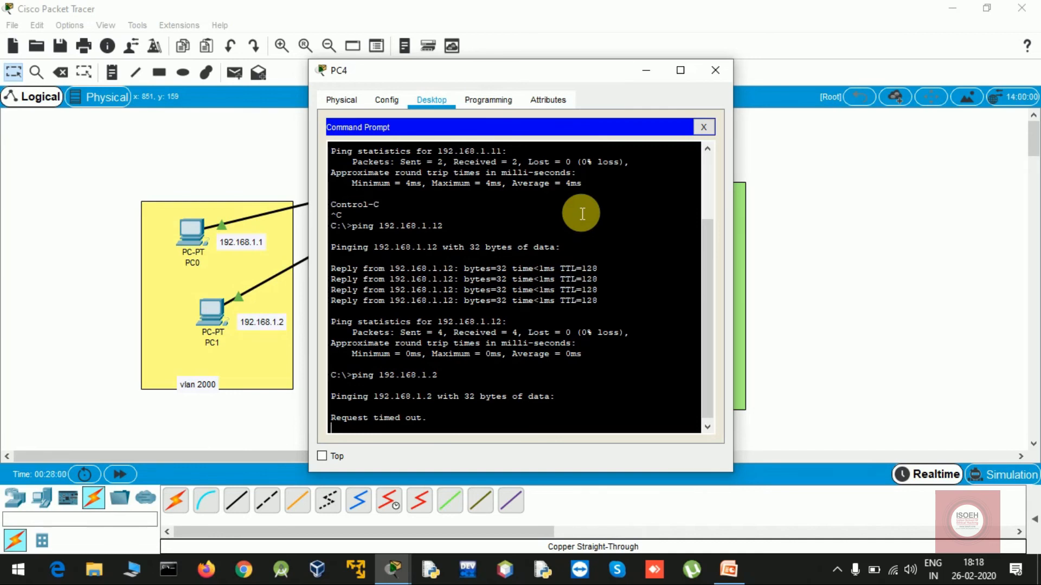
{"action": "left_click", "coordinate": [711, 72]}
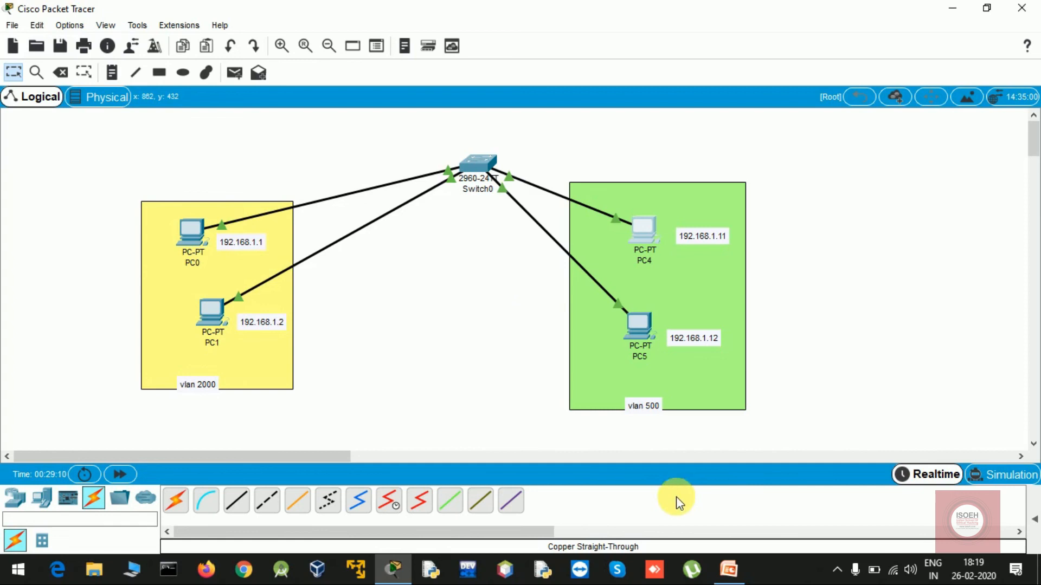
{"action": "left_click", "coordinate": [729, 577]}
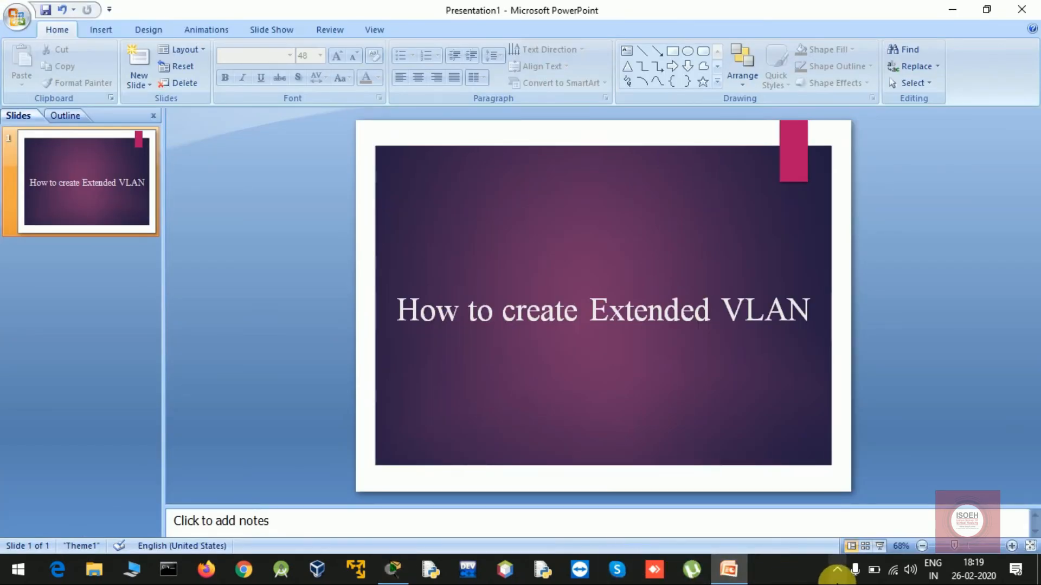
{"action": "left_click", "coordinate": [837, 569]}
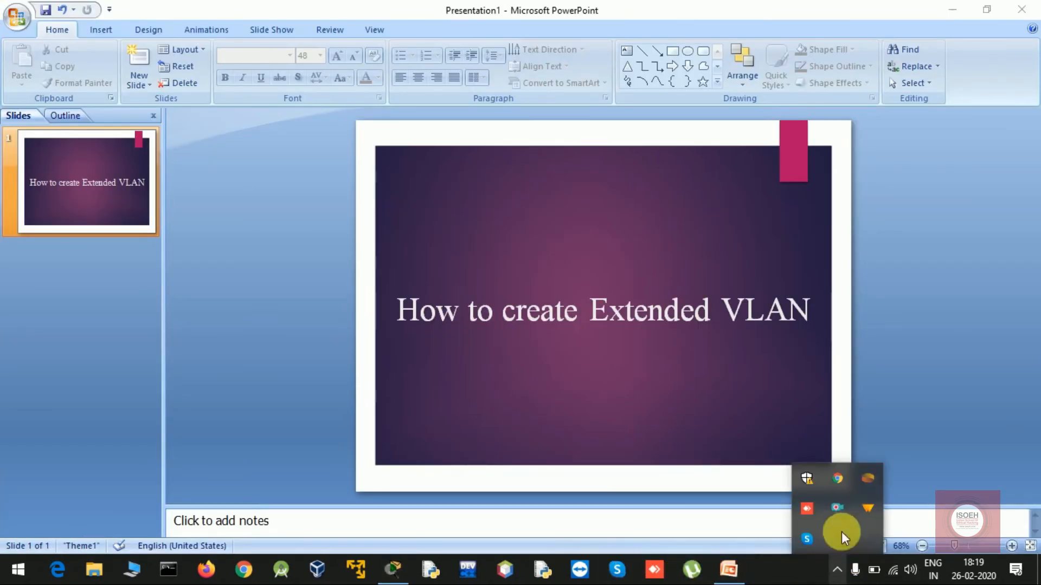
{"action": "right_click", "coordinate": [834, 503]}
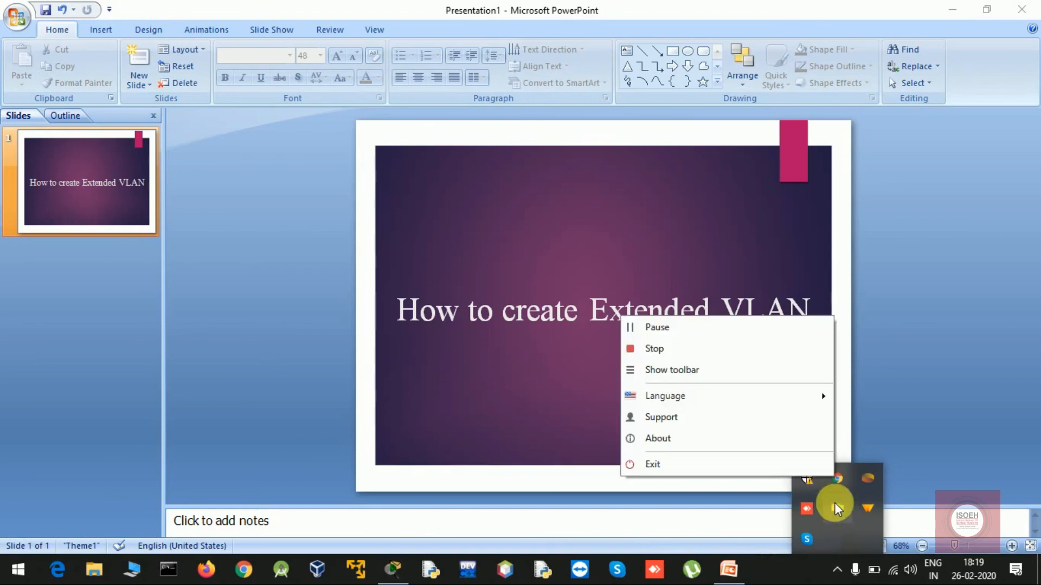
{"action": "left_click", "coordinate": [787, 350]}
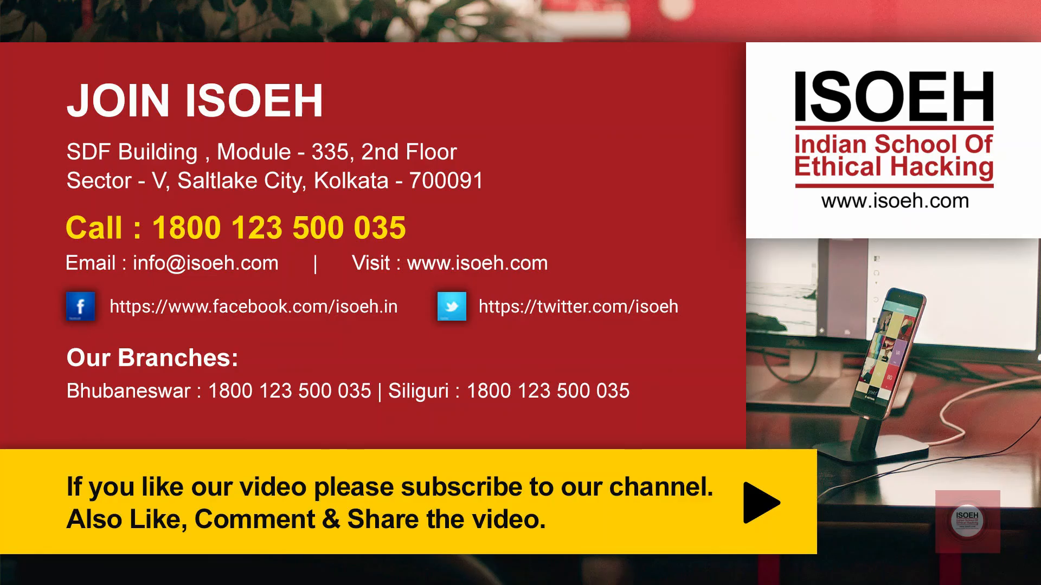